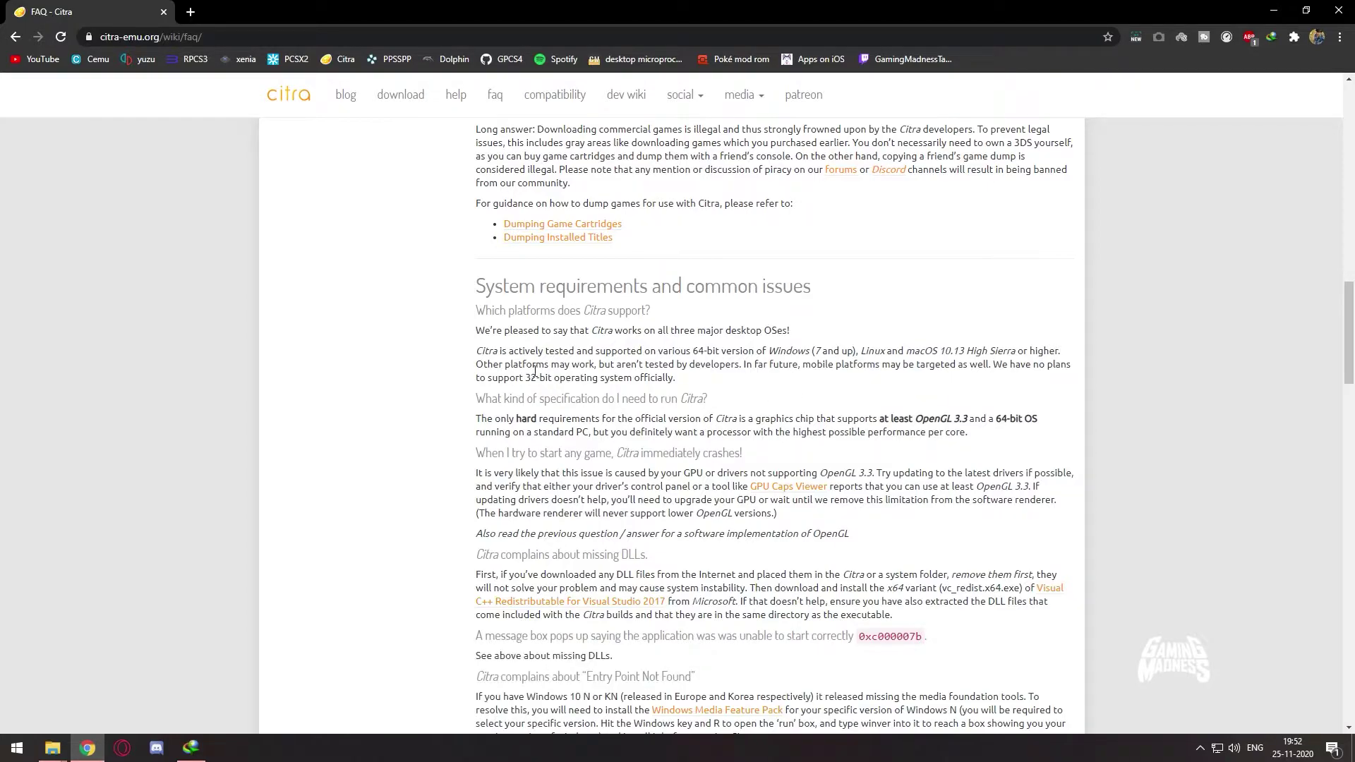
Step: Examine the FAQ's system requirements and common issues, including supported platforms, the OpenGL 3.3 requirement and missing DLLs
left_click_drag(517, 381, 684, 380)
left_click_drag(993, 364, 963, 379)
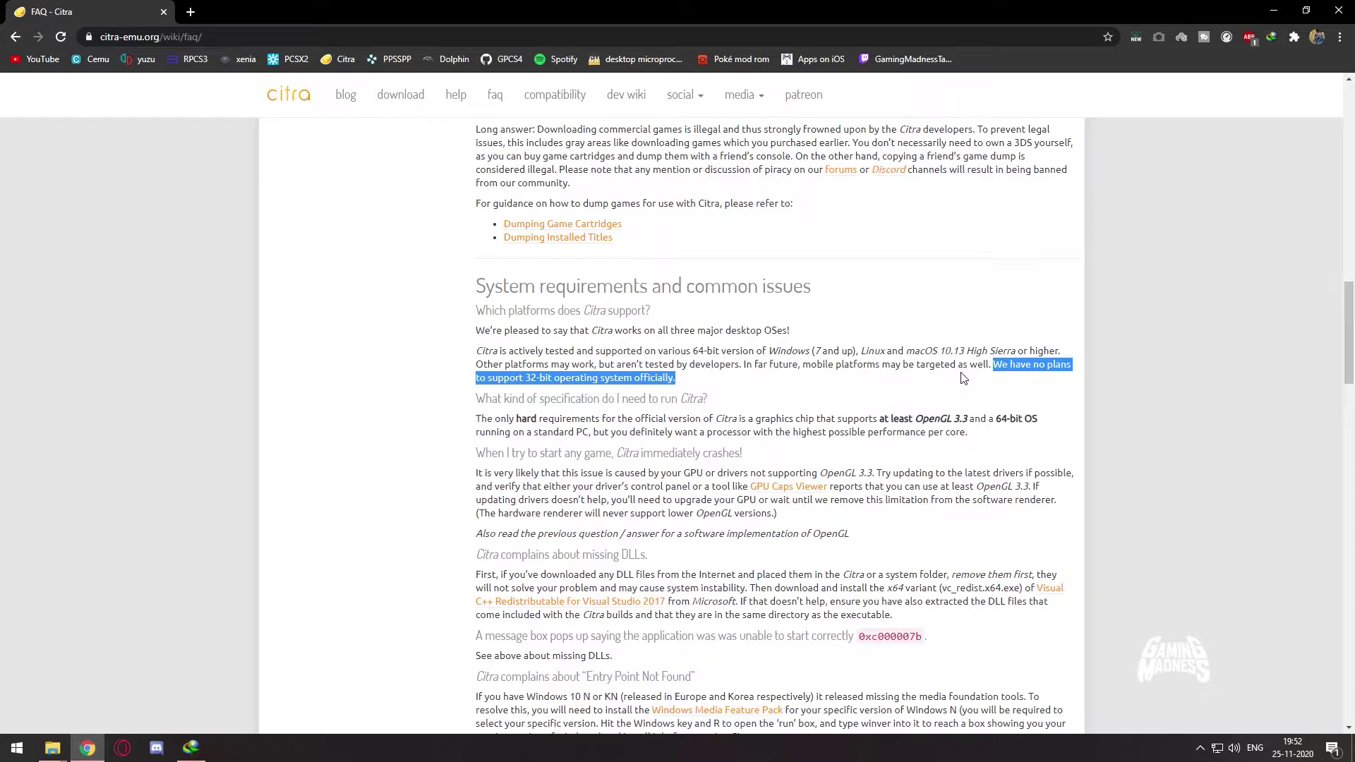
left_click_drag(903, 423, 989, 430)
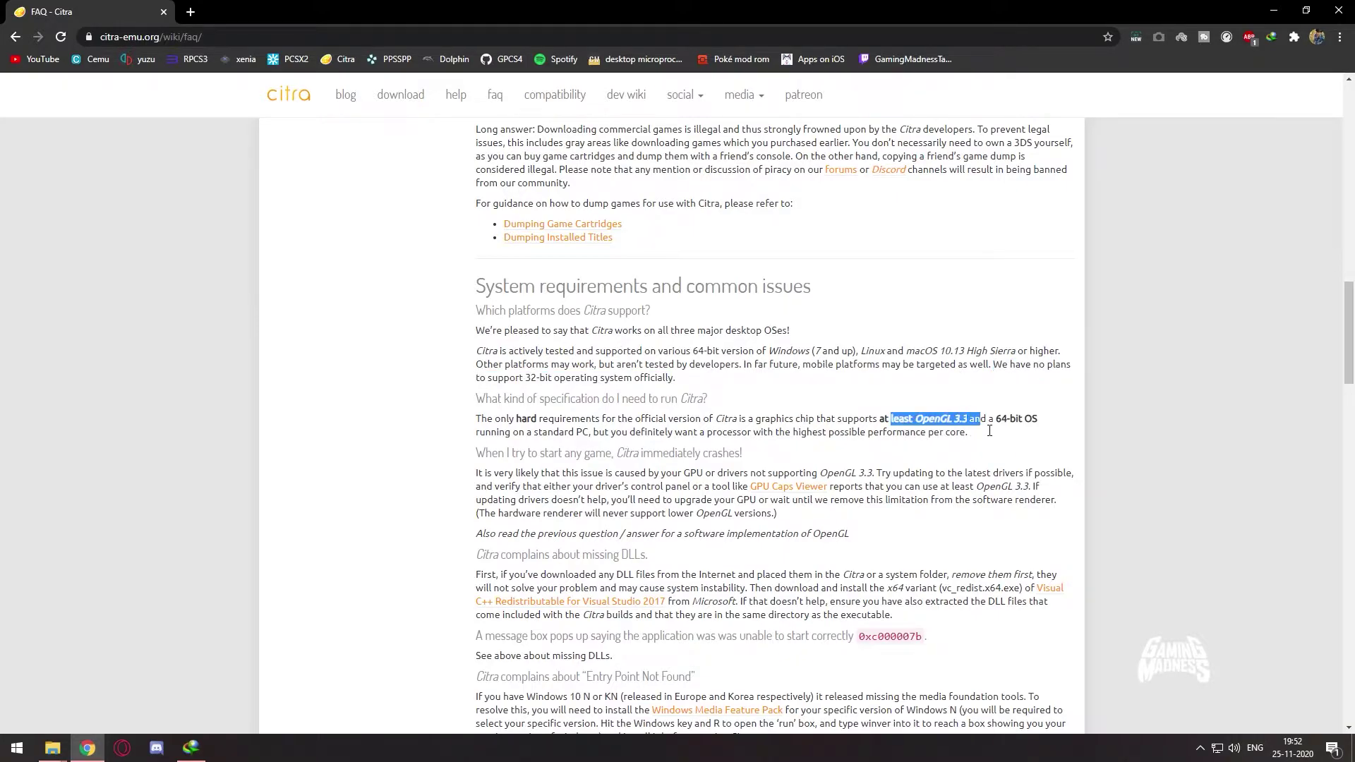
left_click(668, 492)
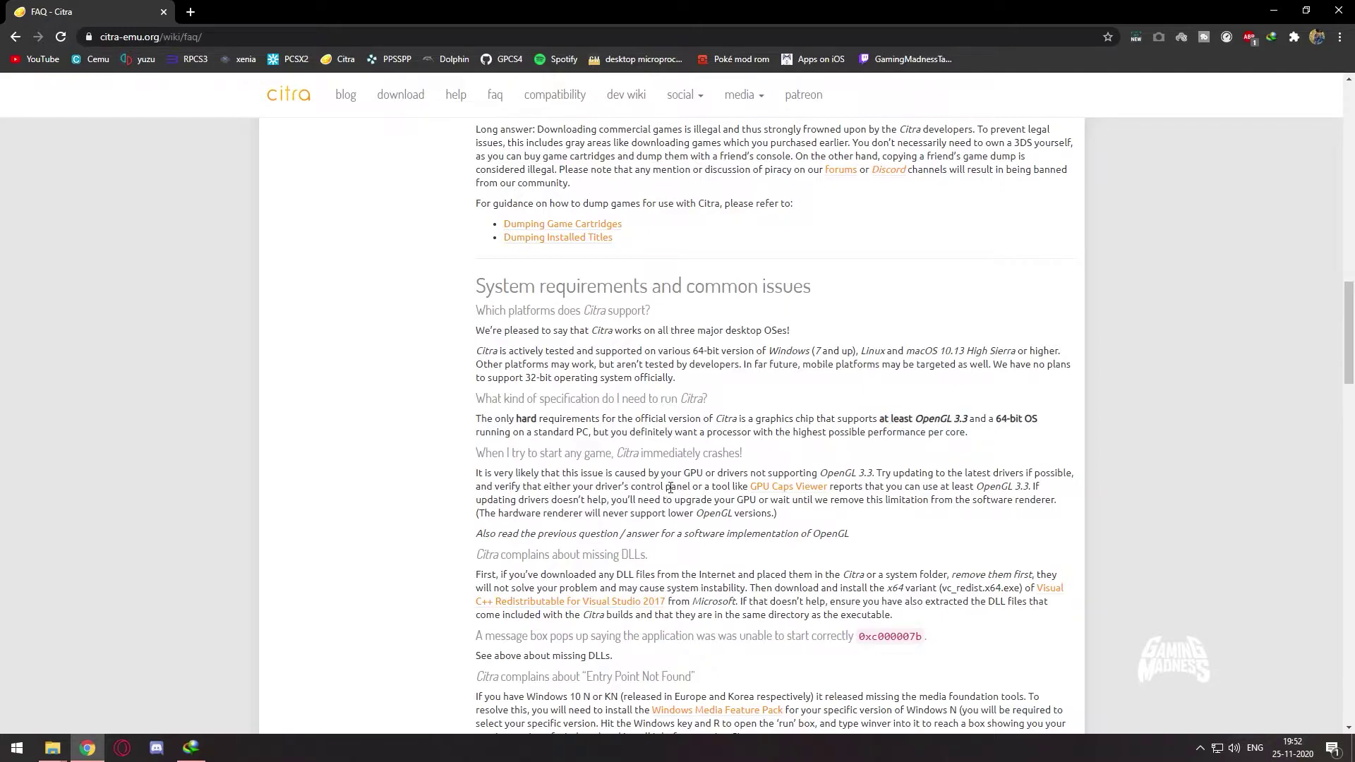
scroll(670, 488, "down", 1)
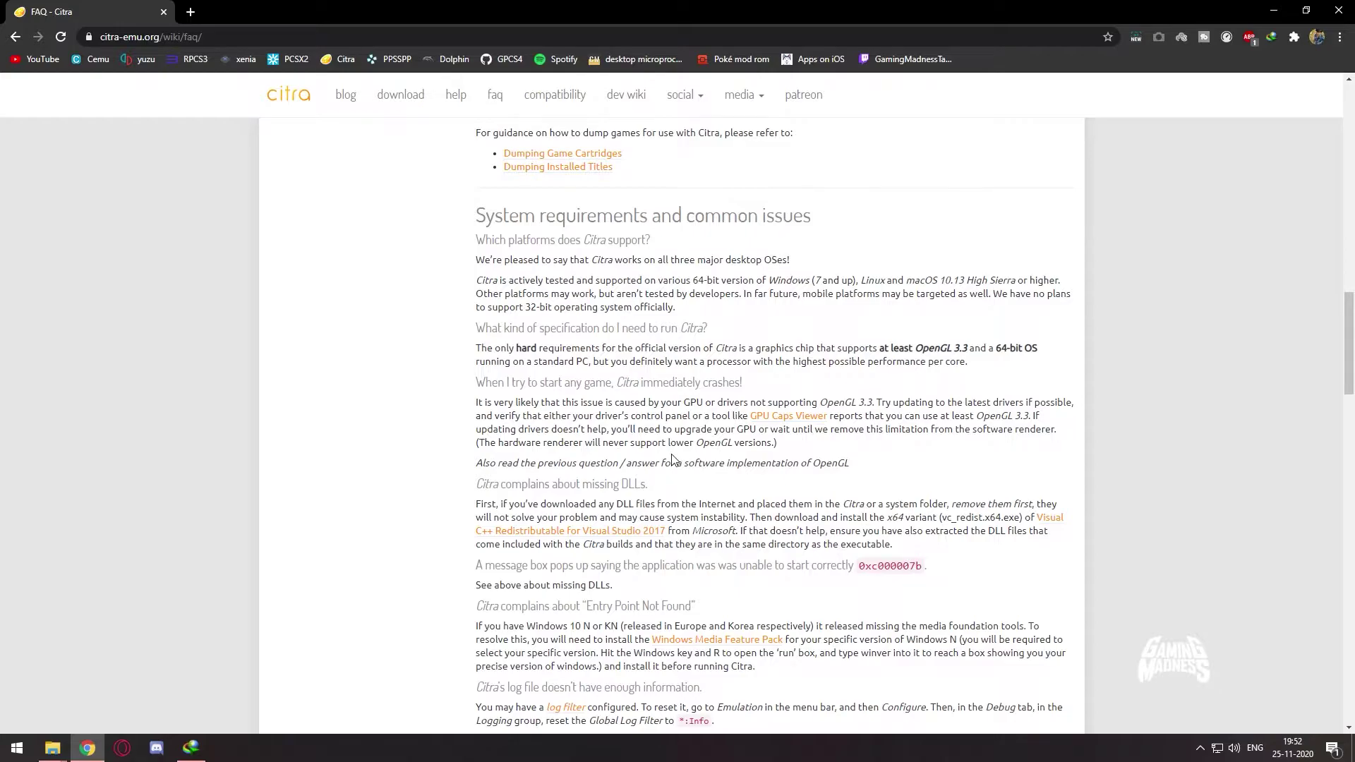
scroll(672, 459, "down", 1)
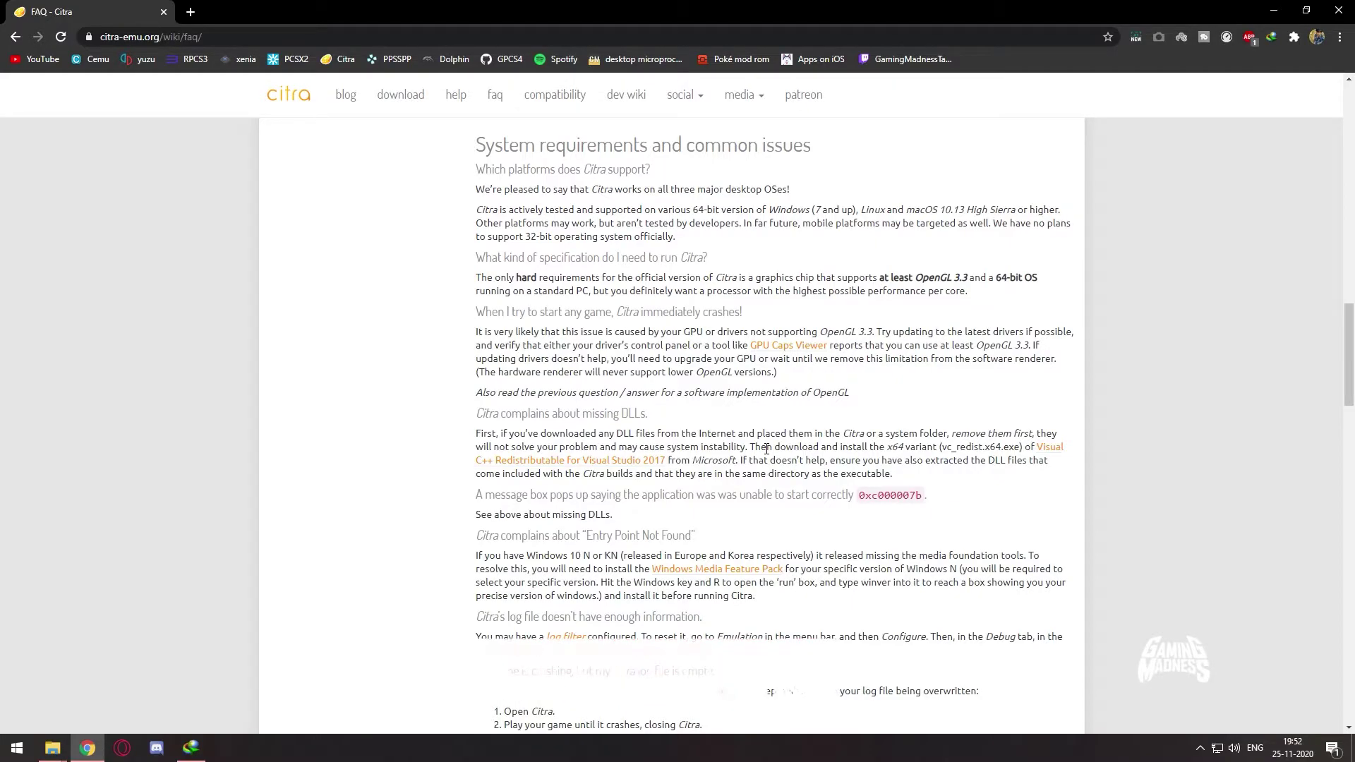
scroll(766, 449, "down", 8)
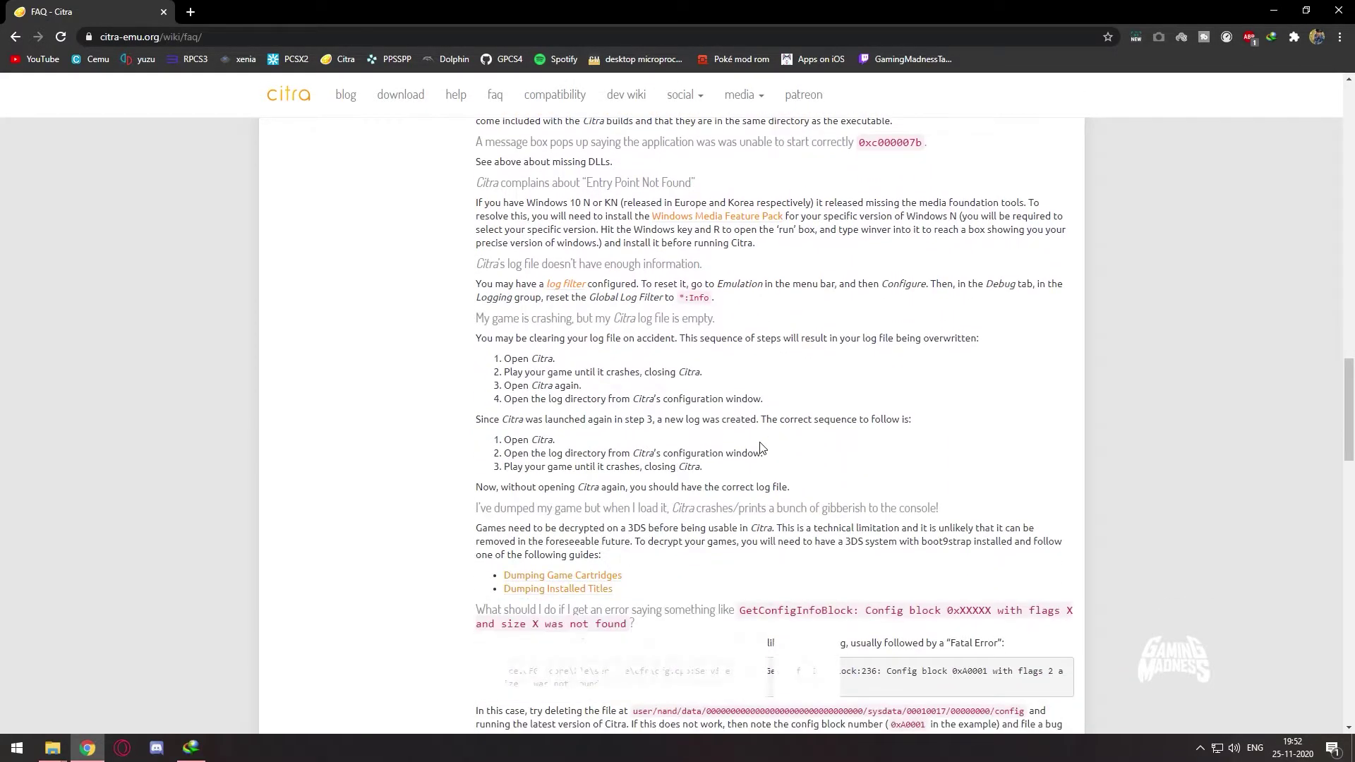
scroll(761, 447, "down", 3)
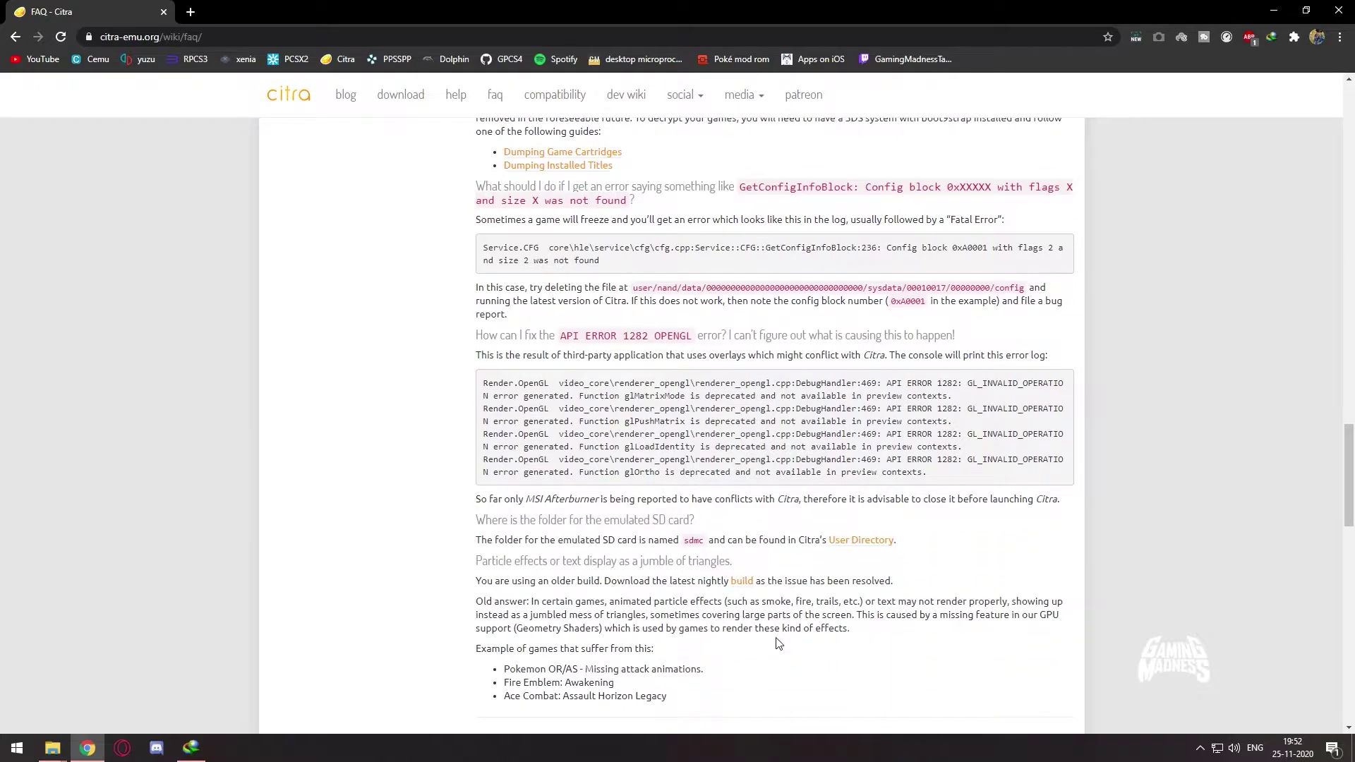
scroll(796, 612, "up", 10)
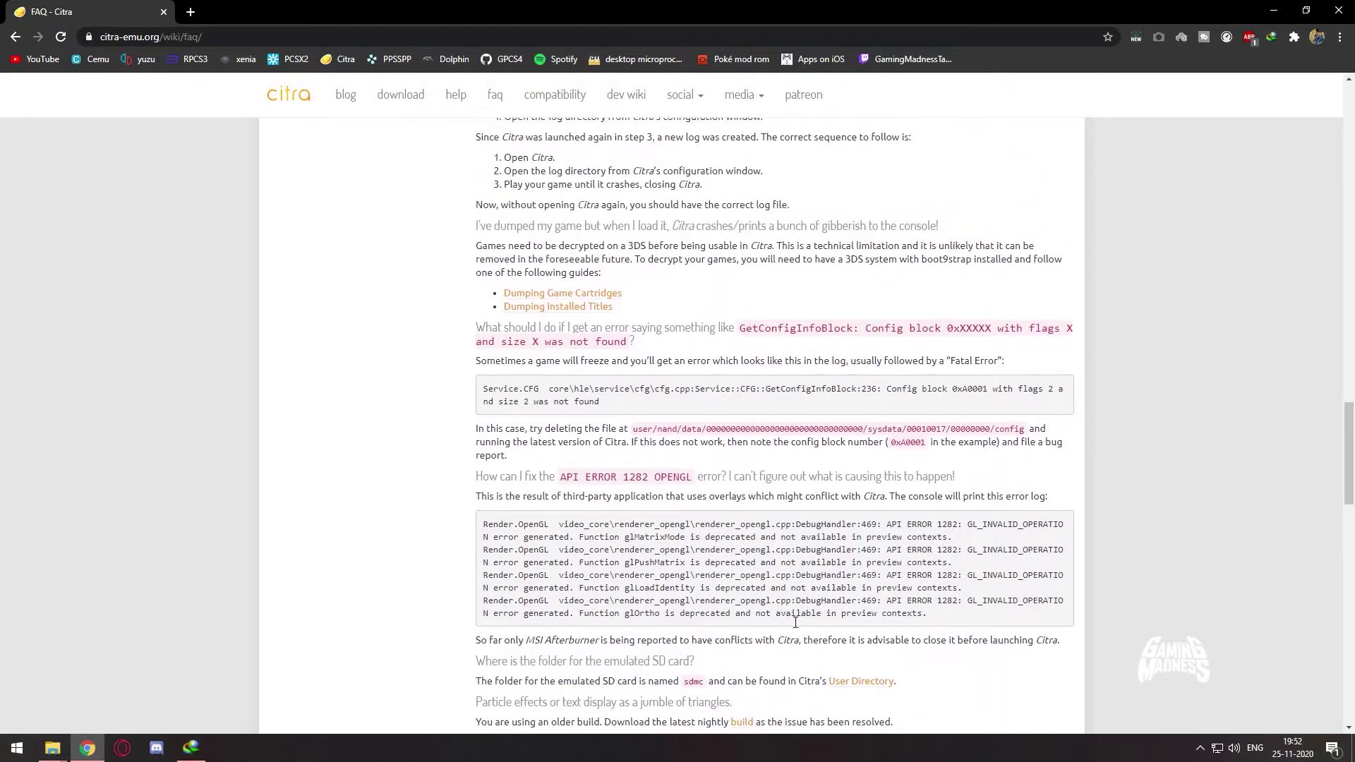
scroll(992, 625, "up", 15)
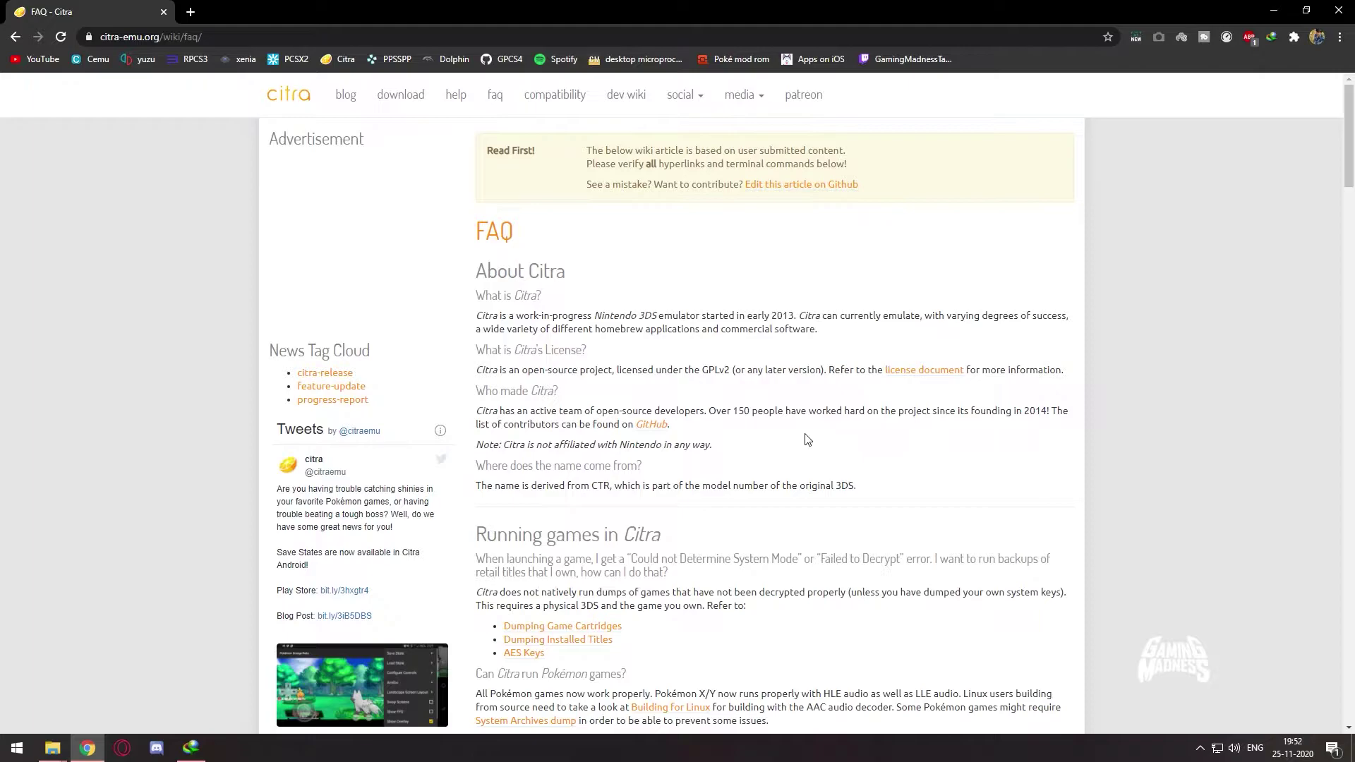
Step: Return to the Citra home page, launch the downloaded citra-setup-windows.exe and minimize the browser
left_click(316, 106)
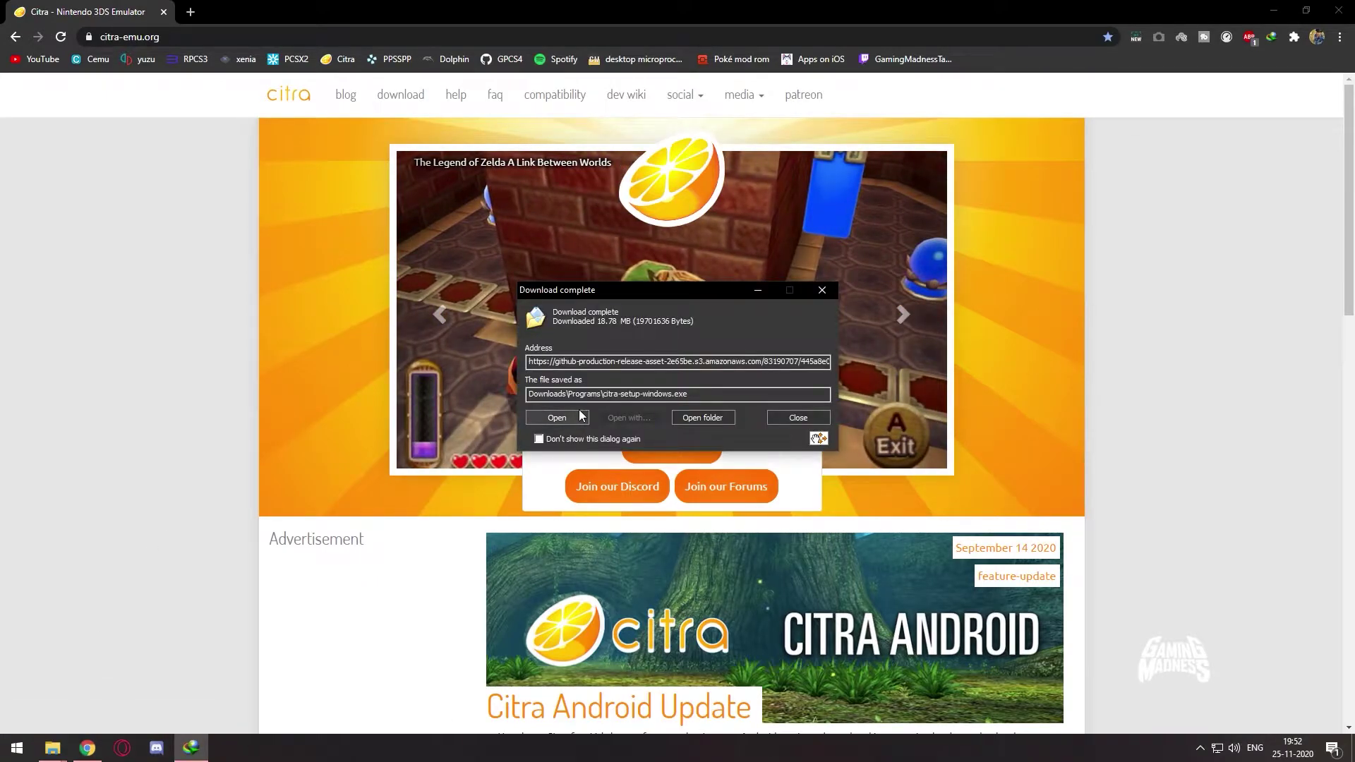
left_click(580, 413)
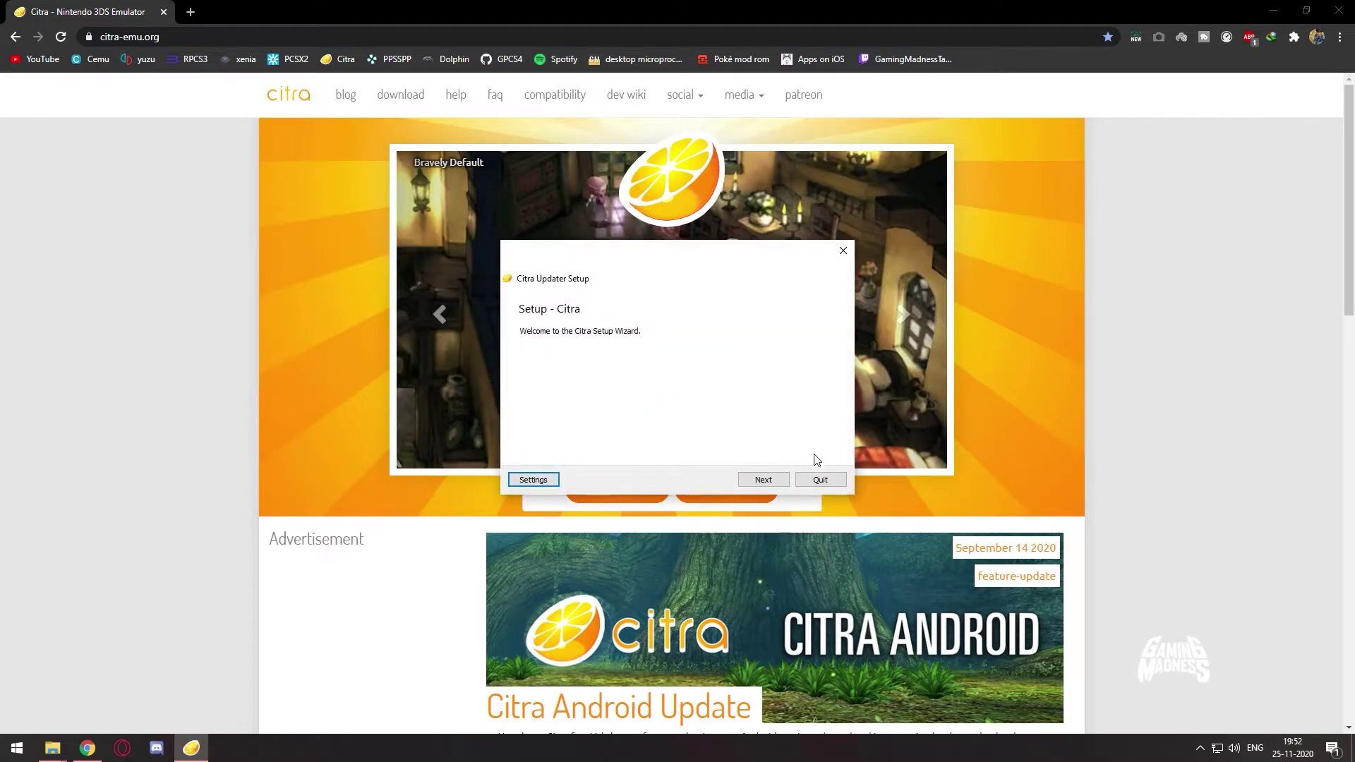
left_click(1274, 10)
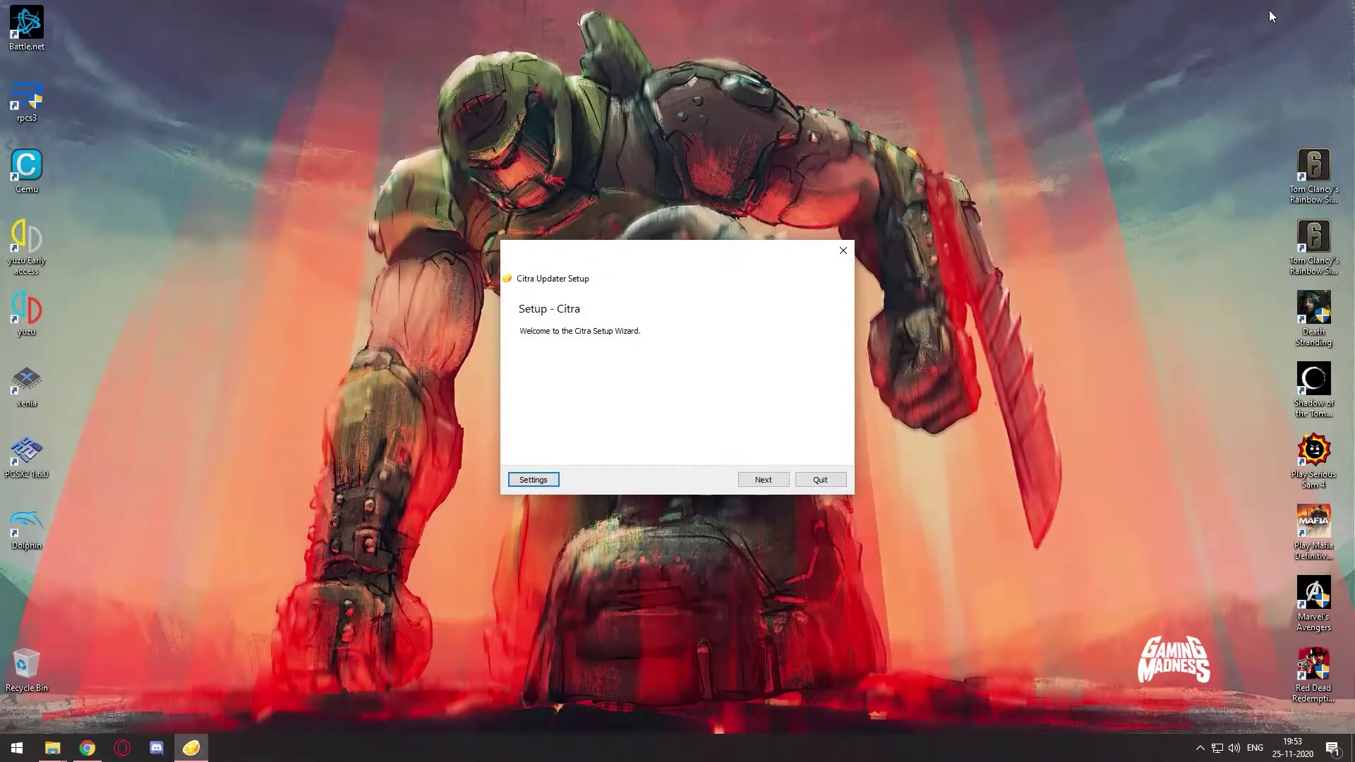
Step: Review the installer's proxy and repository settings, keeping System proxy settings and the Official Citra Repository
left_click(546, 485)
left_click(588, 227)
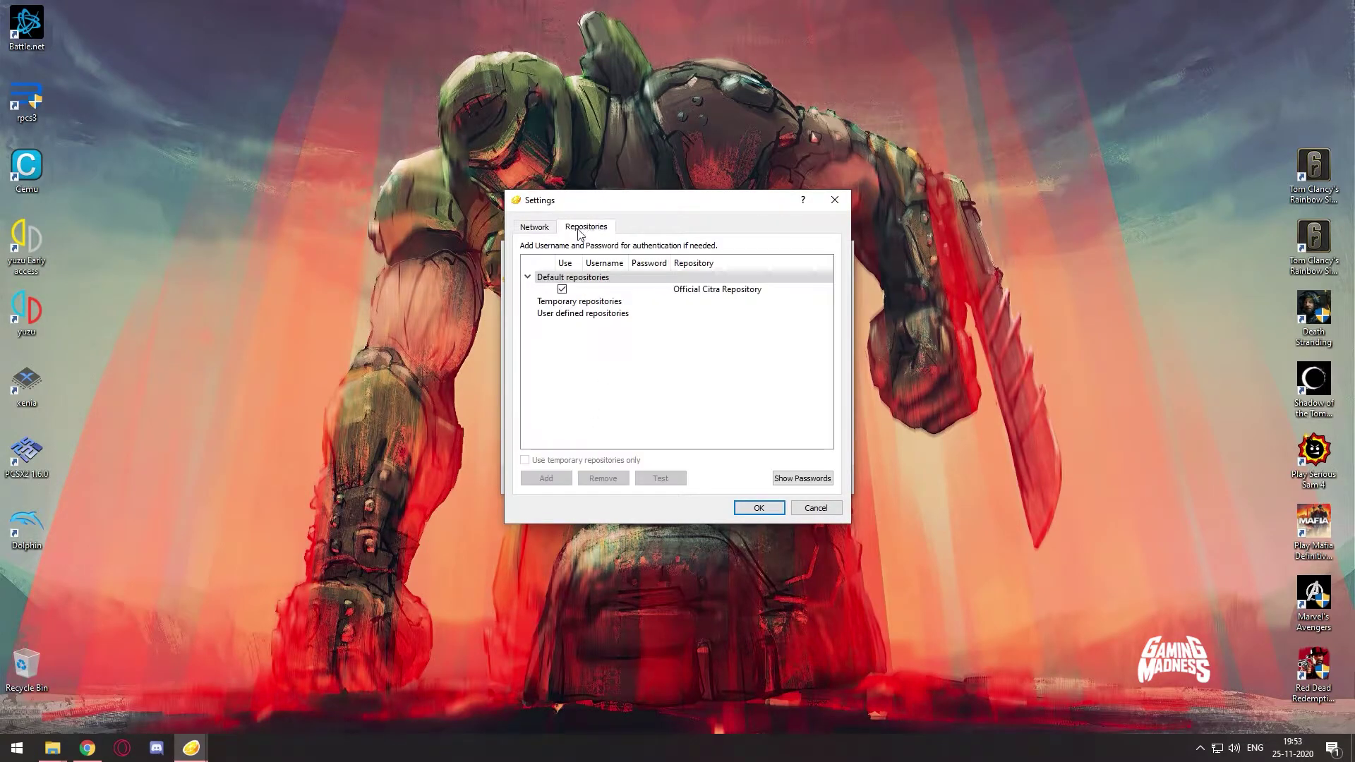
left_click(542, 228)
left_click(536, 264)
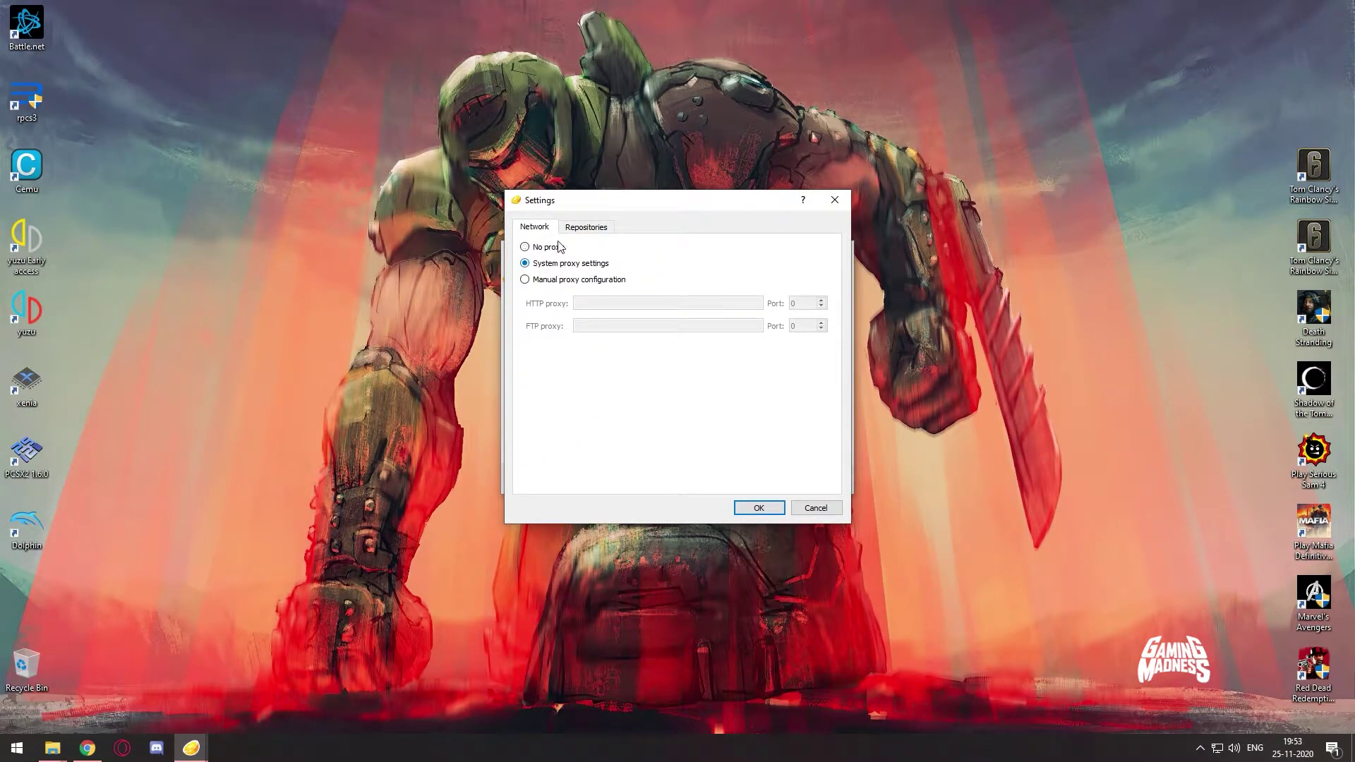
left_click(597, 229)
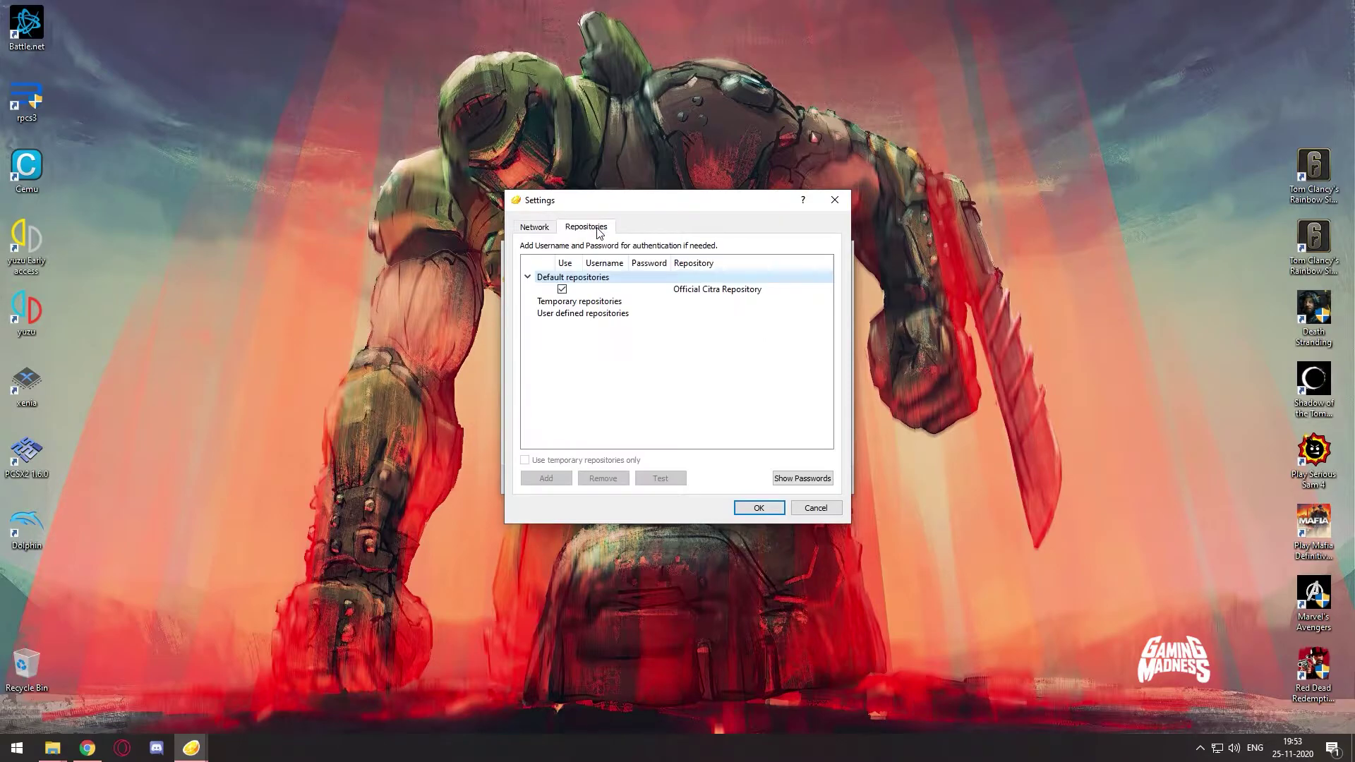
left_click(773, 505)
Step: Set the installation directory to a new folder named Citra on the EMU (G:) drive
left_click(776, 479)
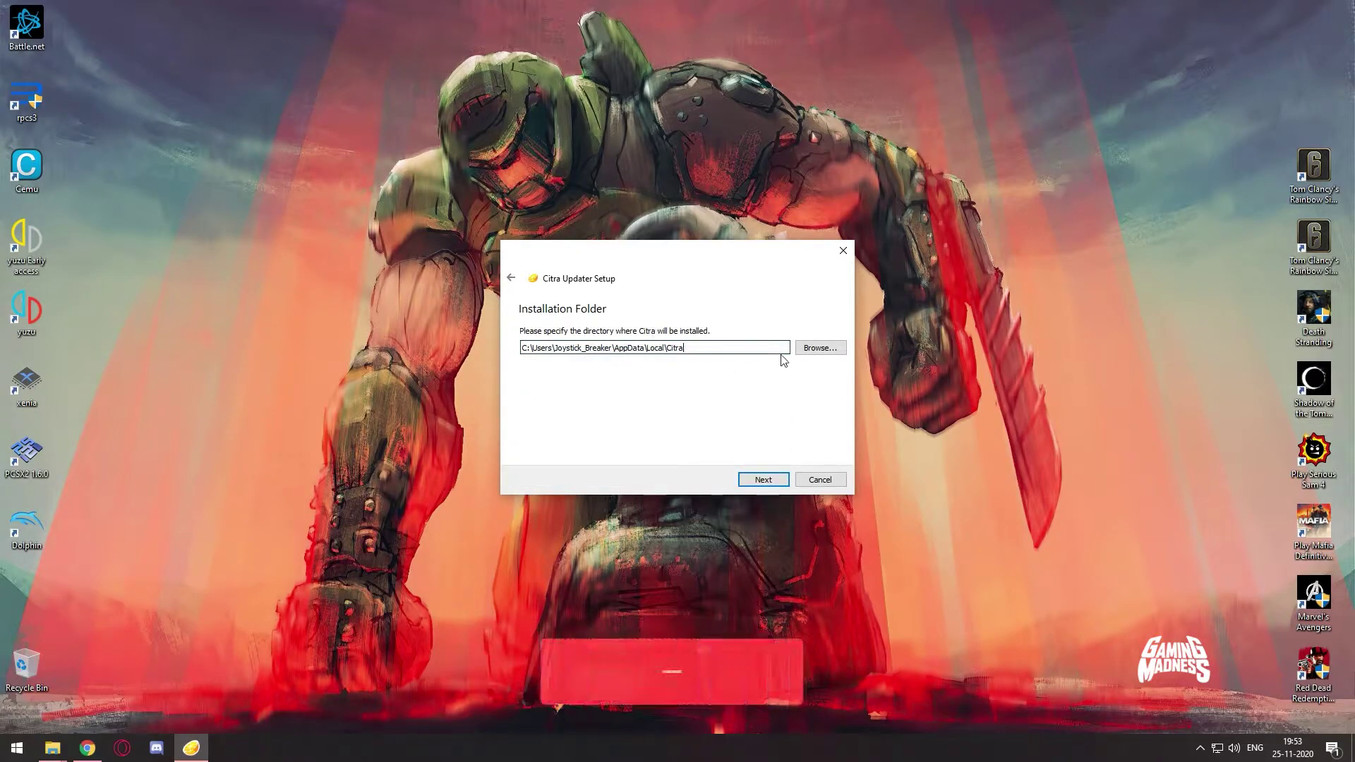
left_click(817, 348)
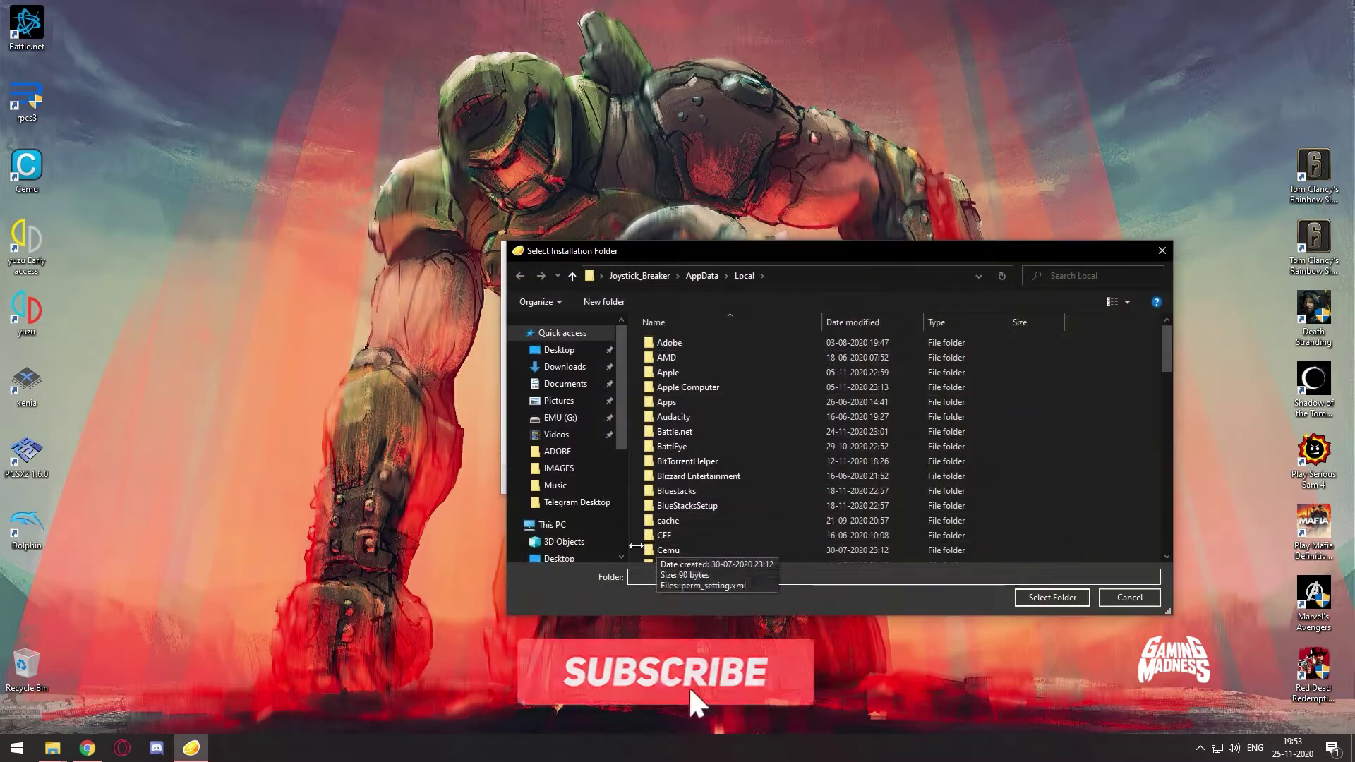
scroll(557, 522, "down", 5)
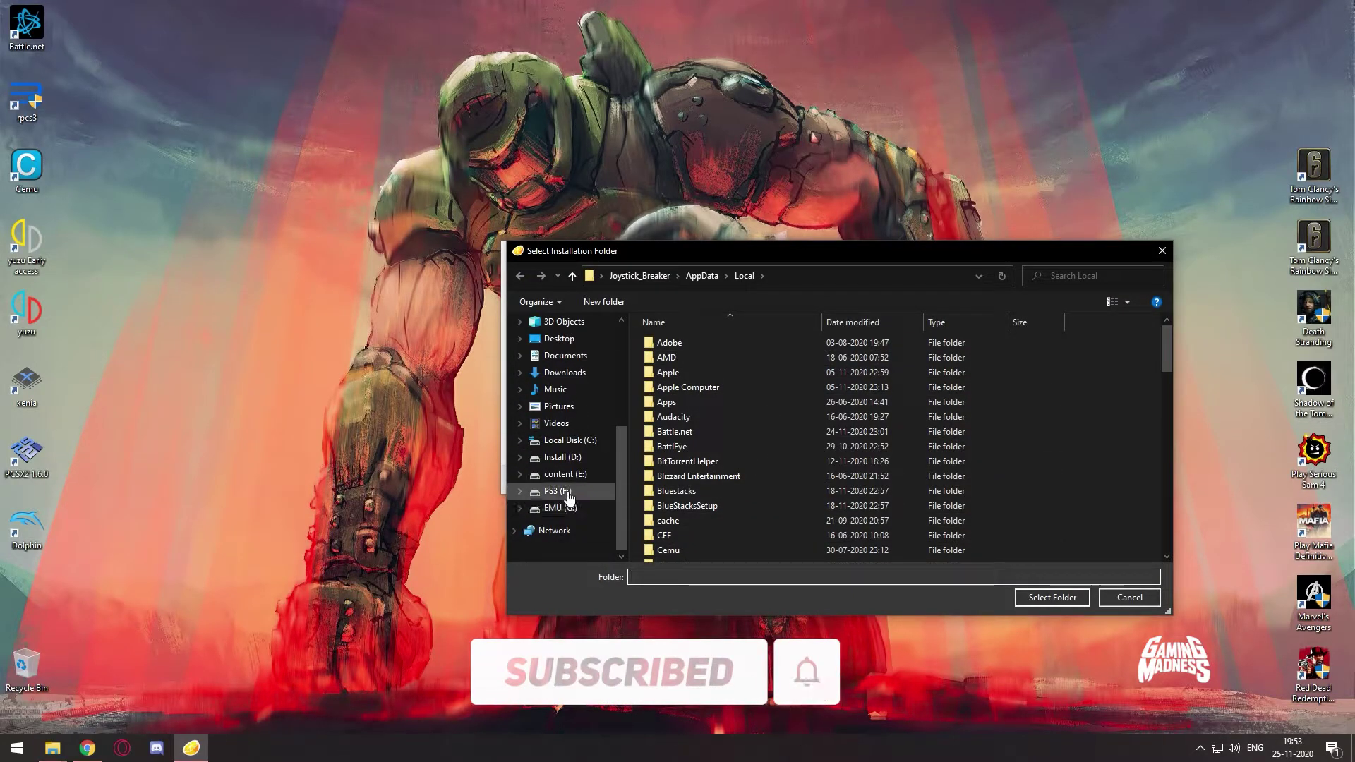
left_click(559, 508)
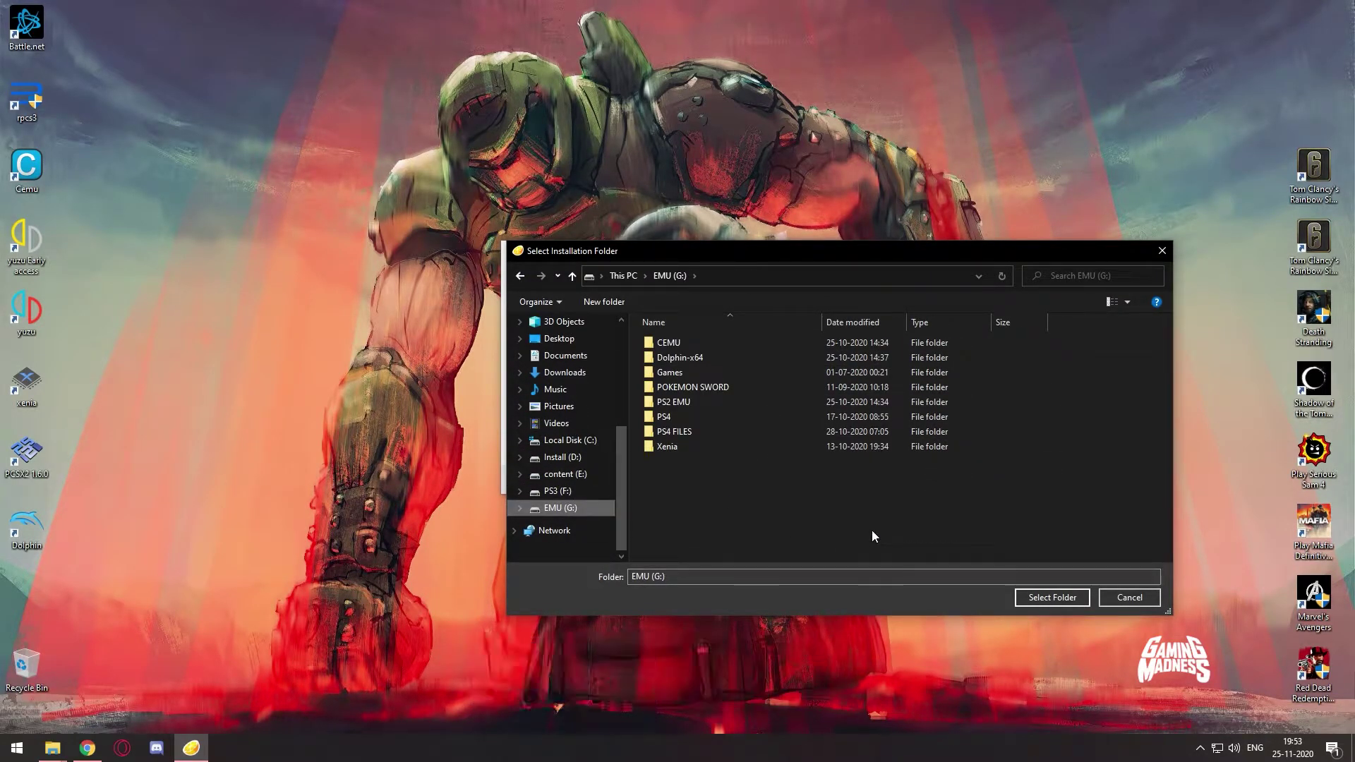
left_click(612, 301)
type("Citra")
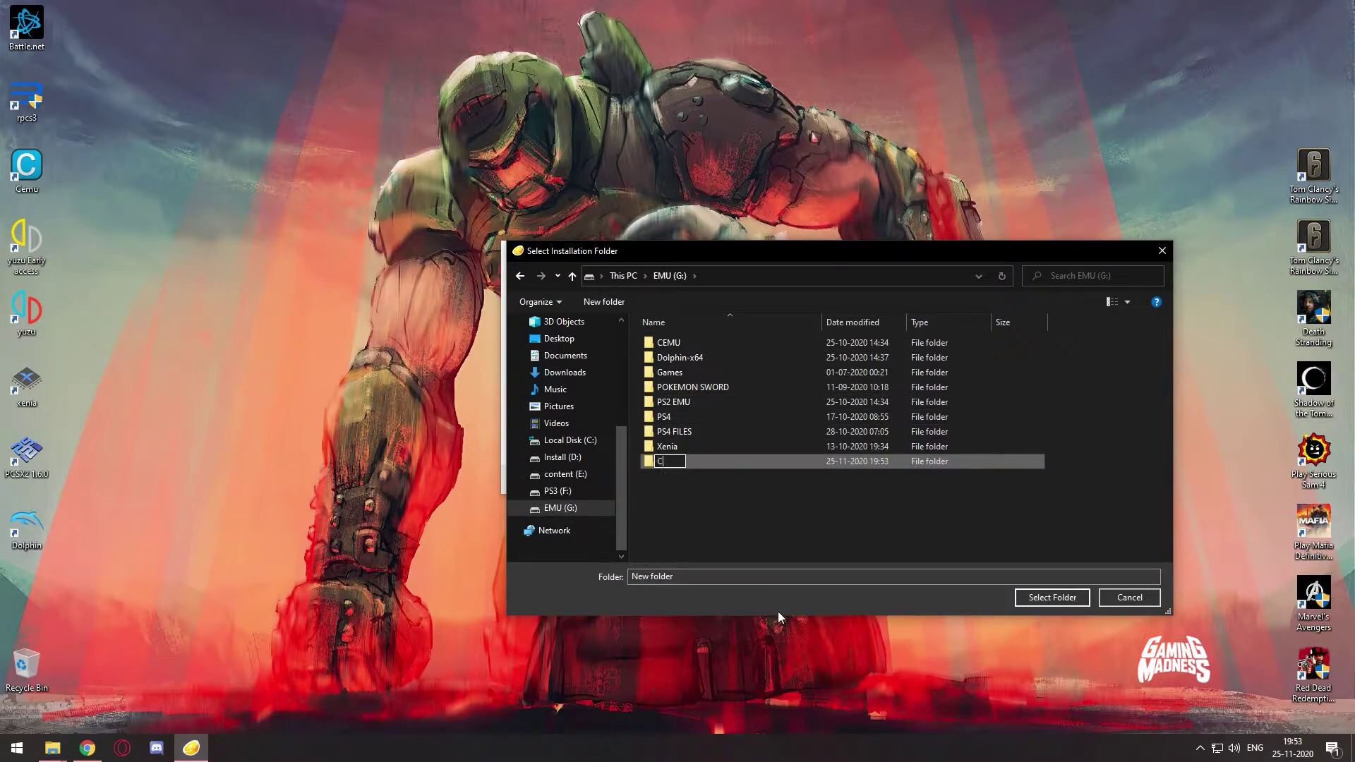
left_click(1035, 599)
left_click(765, 482)
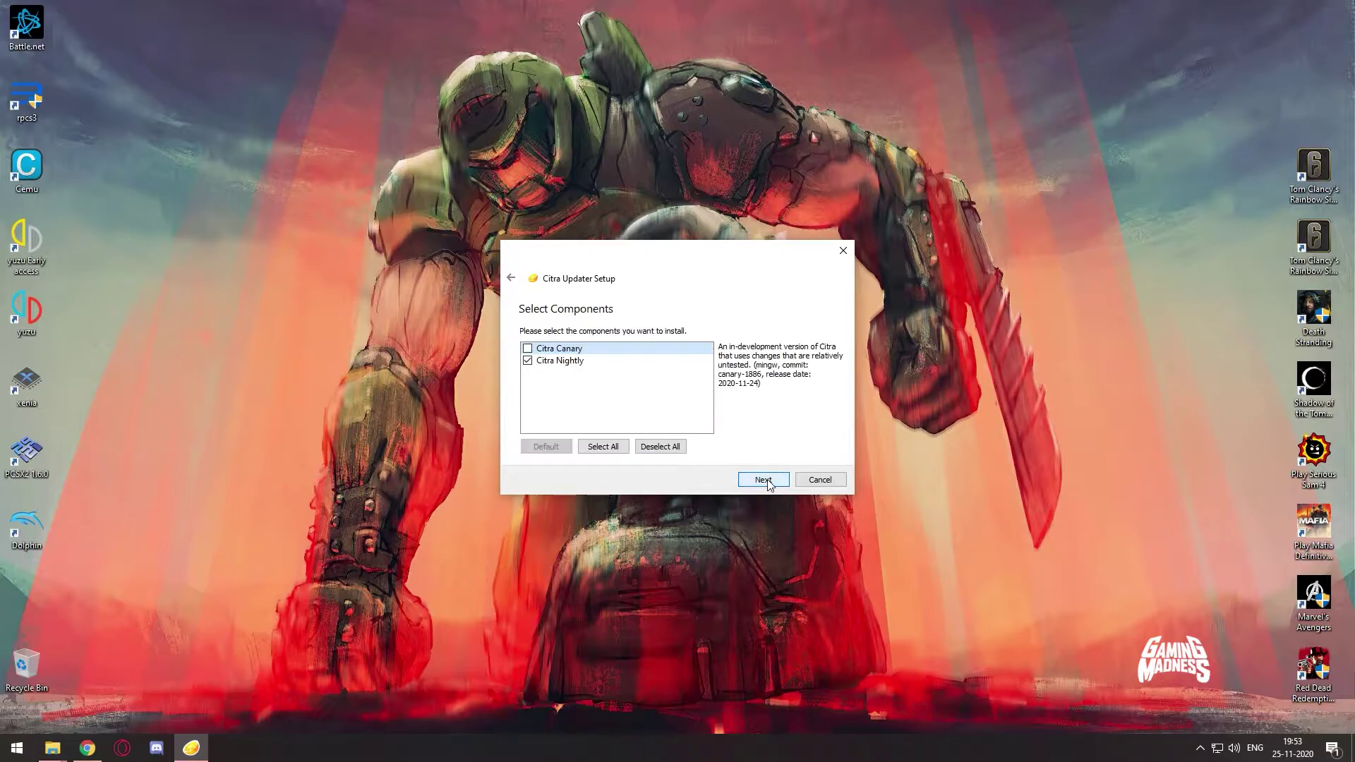
Step: Keep Citra Nightly as the only component to install and accept the license agreement
left_click(609, 364)
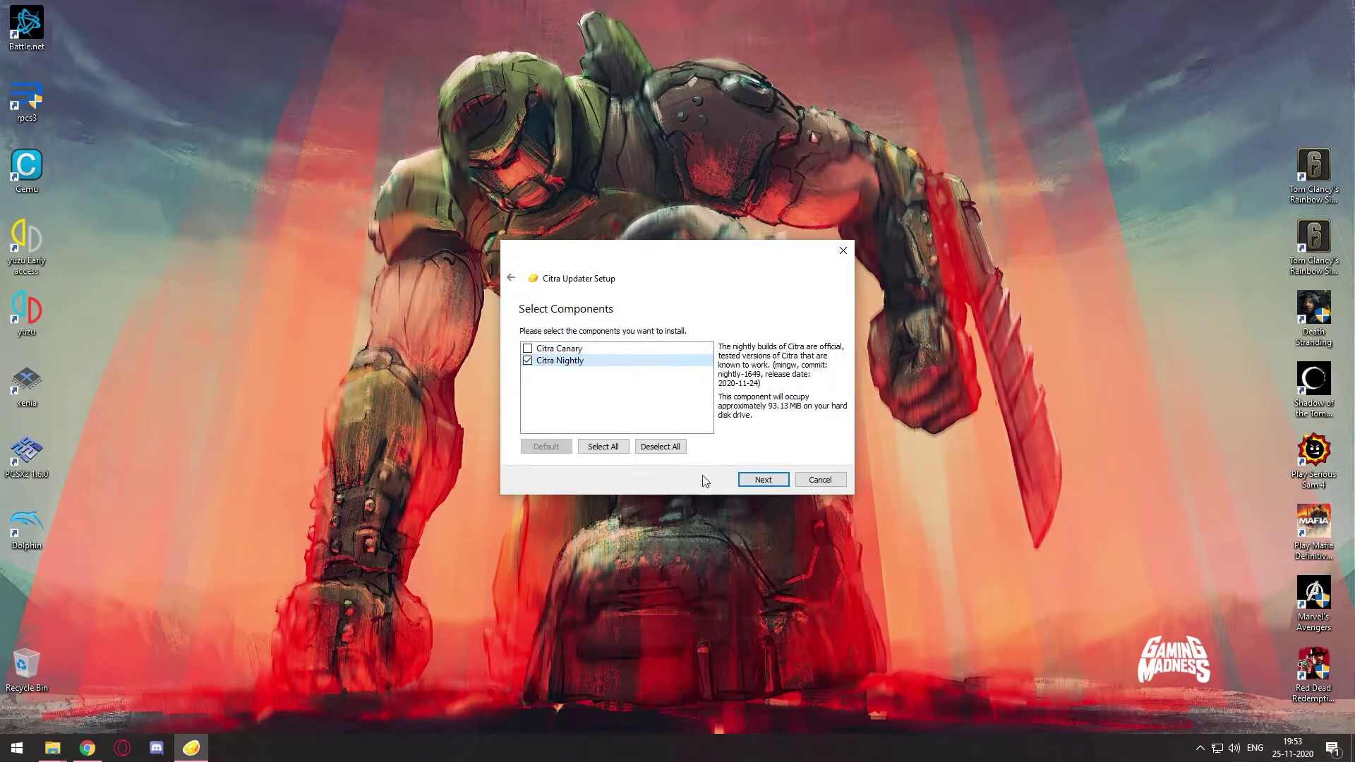
left_click(763, 483)
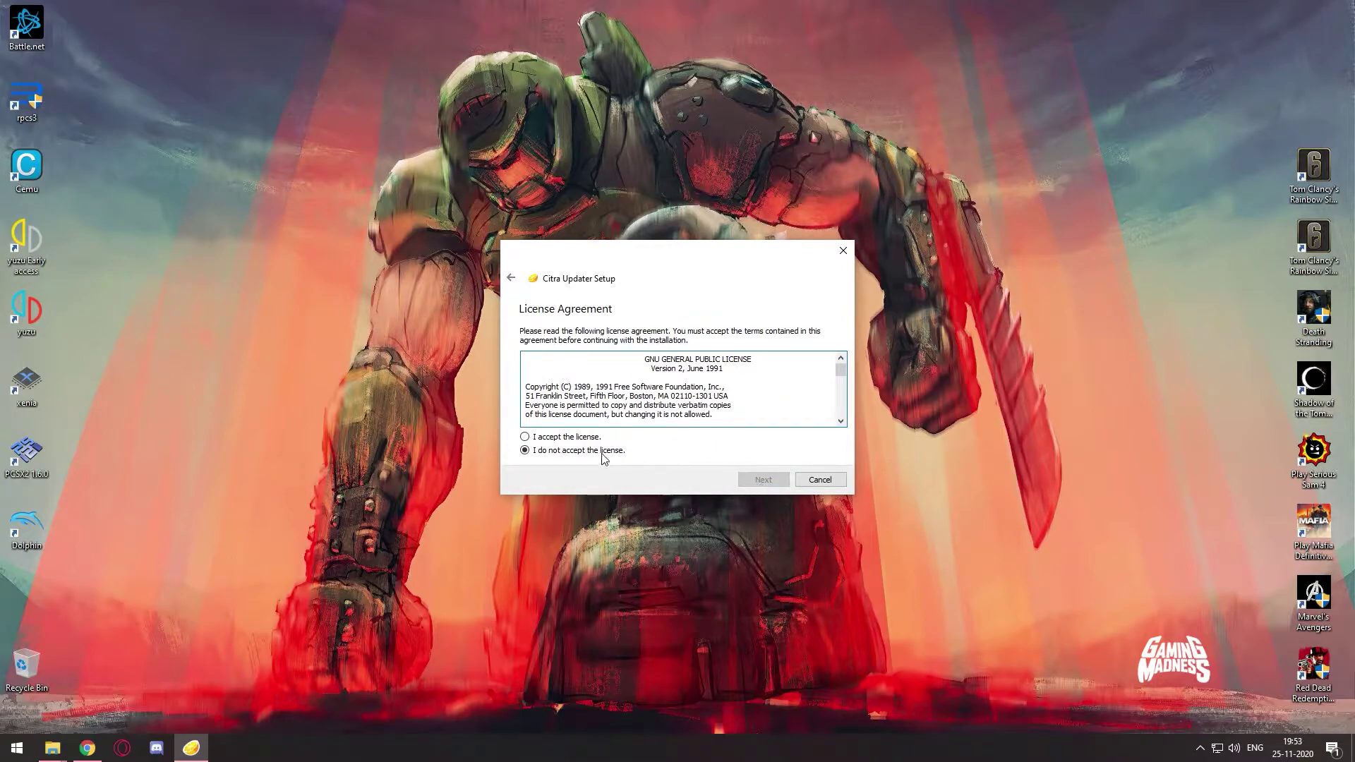
left_click(580, 439)
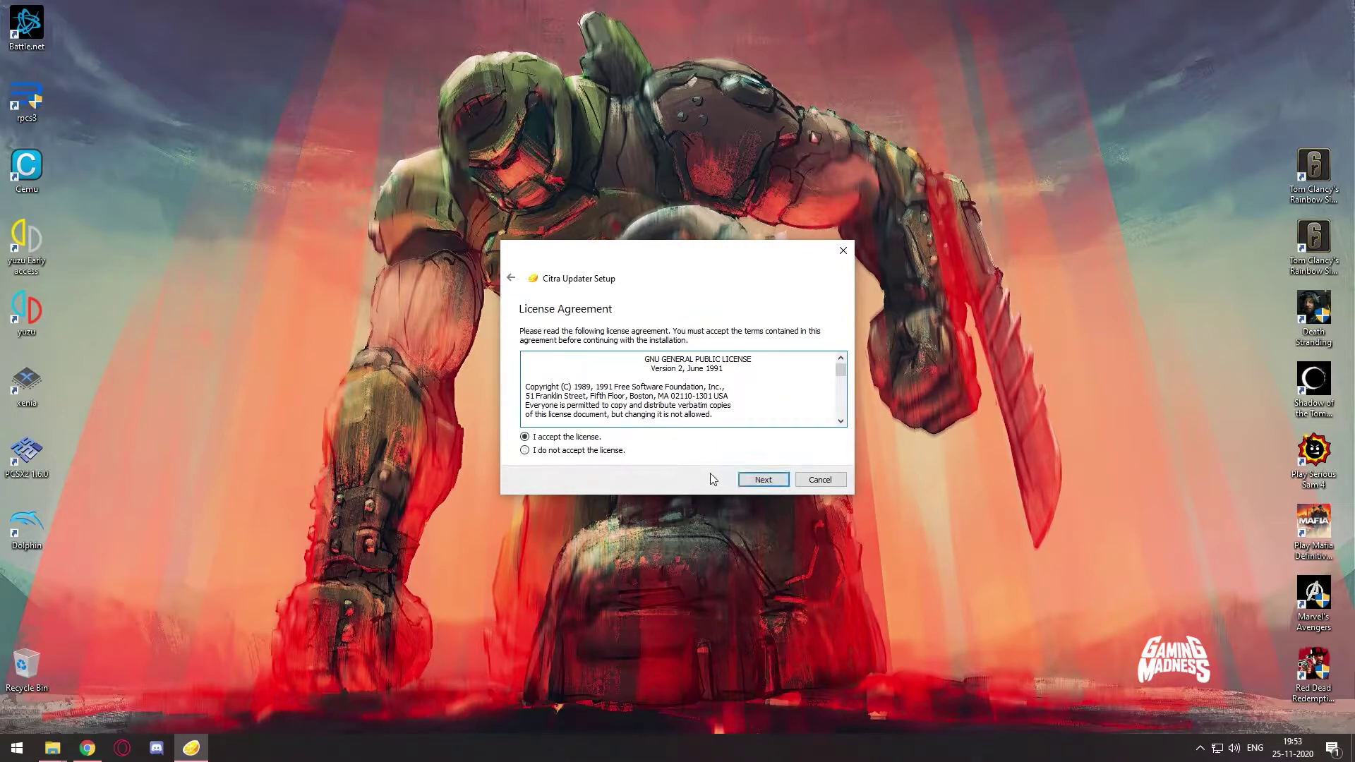
left_click(767, 479)
Step: Run the Citra installation through the remaining wizard pages and finish the setup
left_click(764, 480)
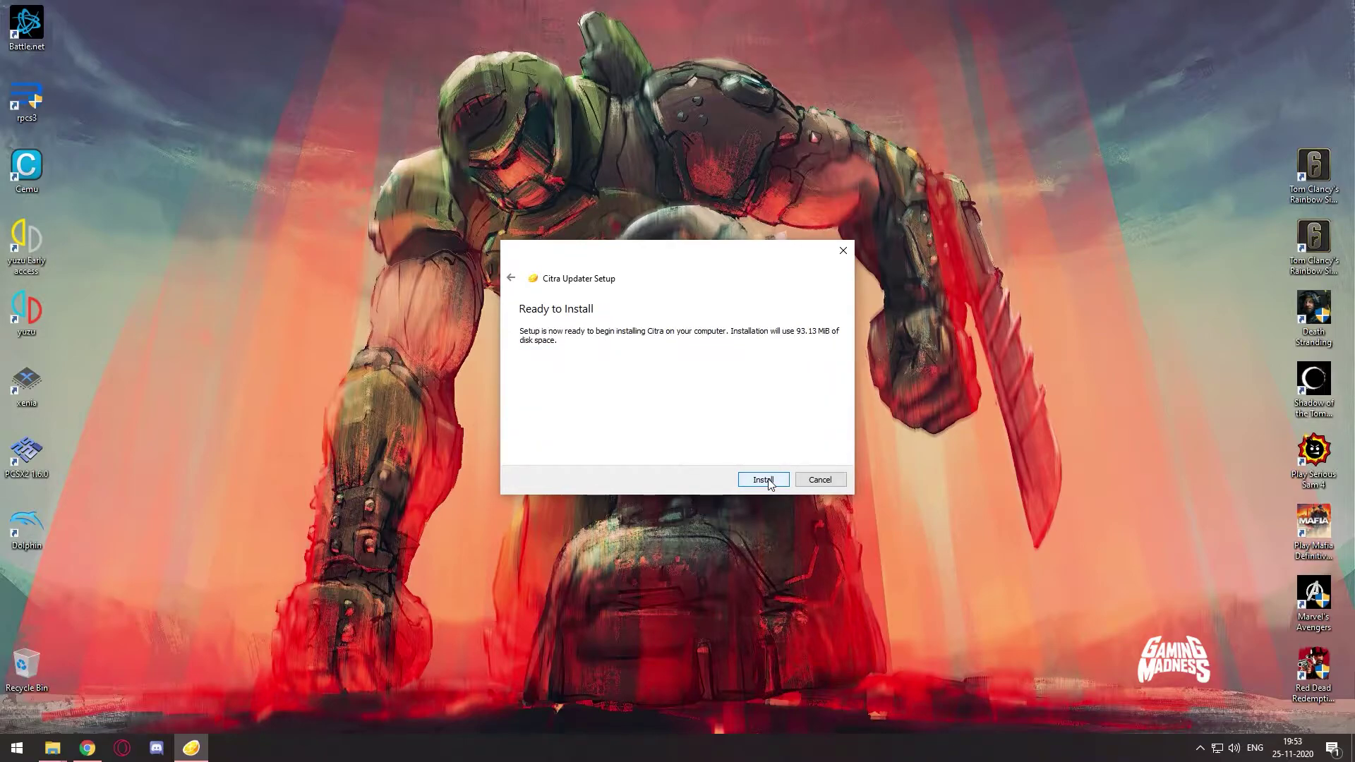
left_click(764, 480)
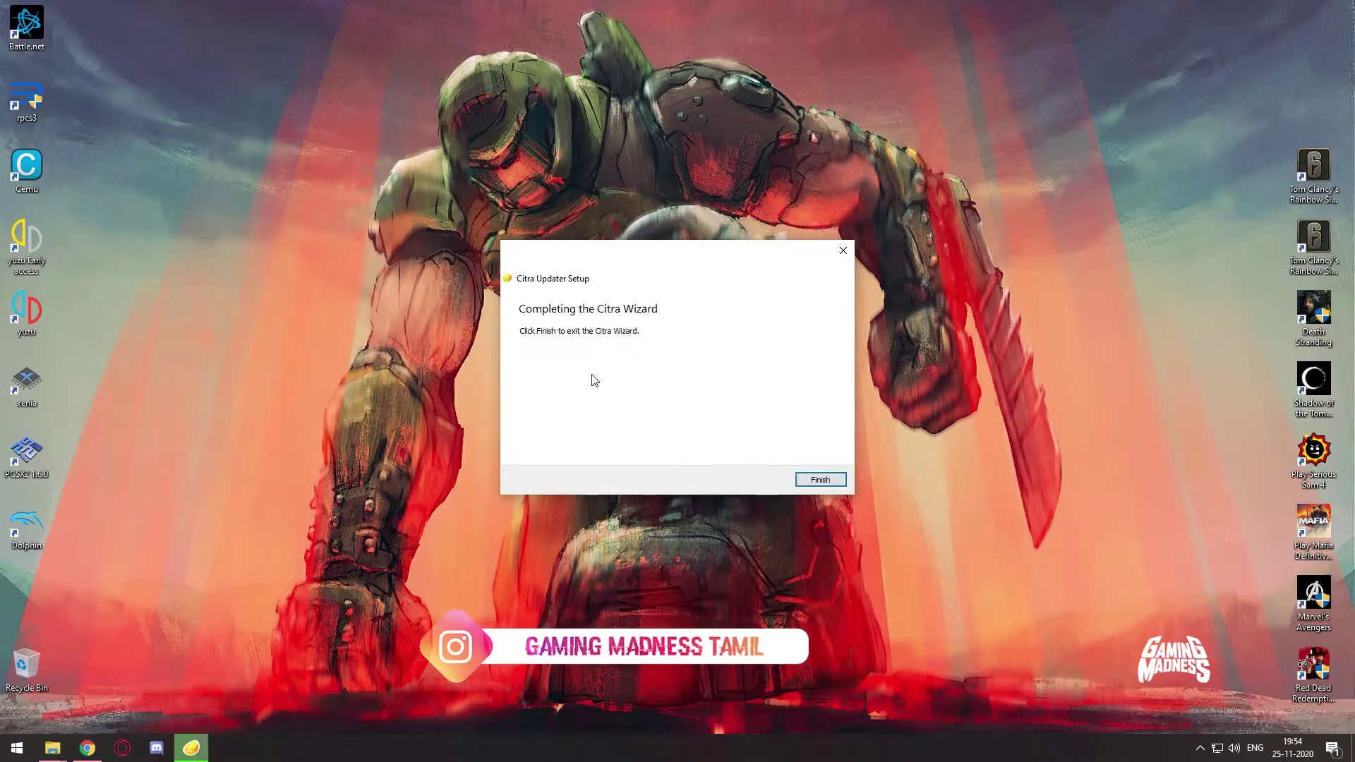
left_click(819, 479)
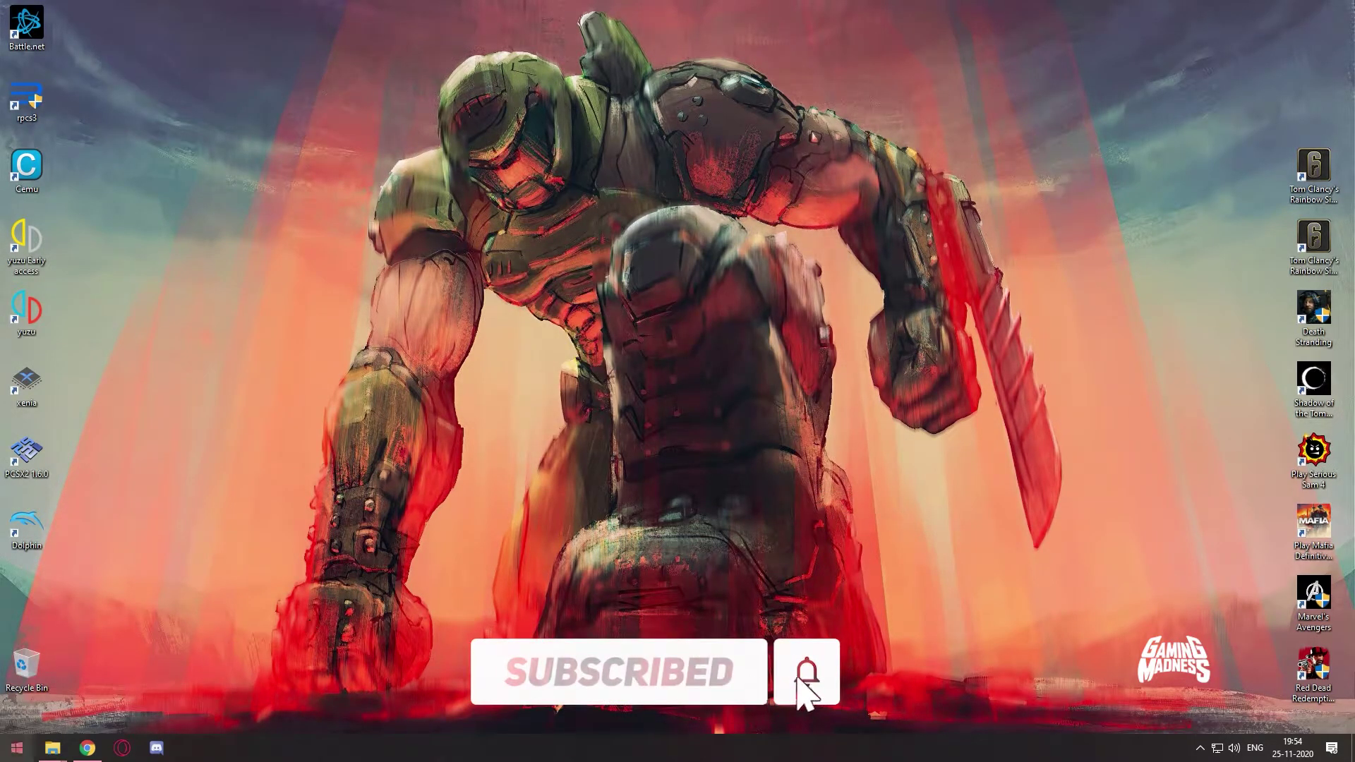
Step: Pin Citra Nightly from the installed Citra program group to Start and launch it from its tile
left_click(17, 747)
scroll(113, 435, "down", 3)
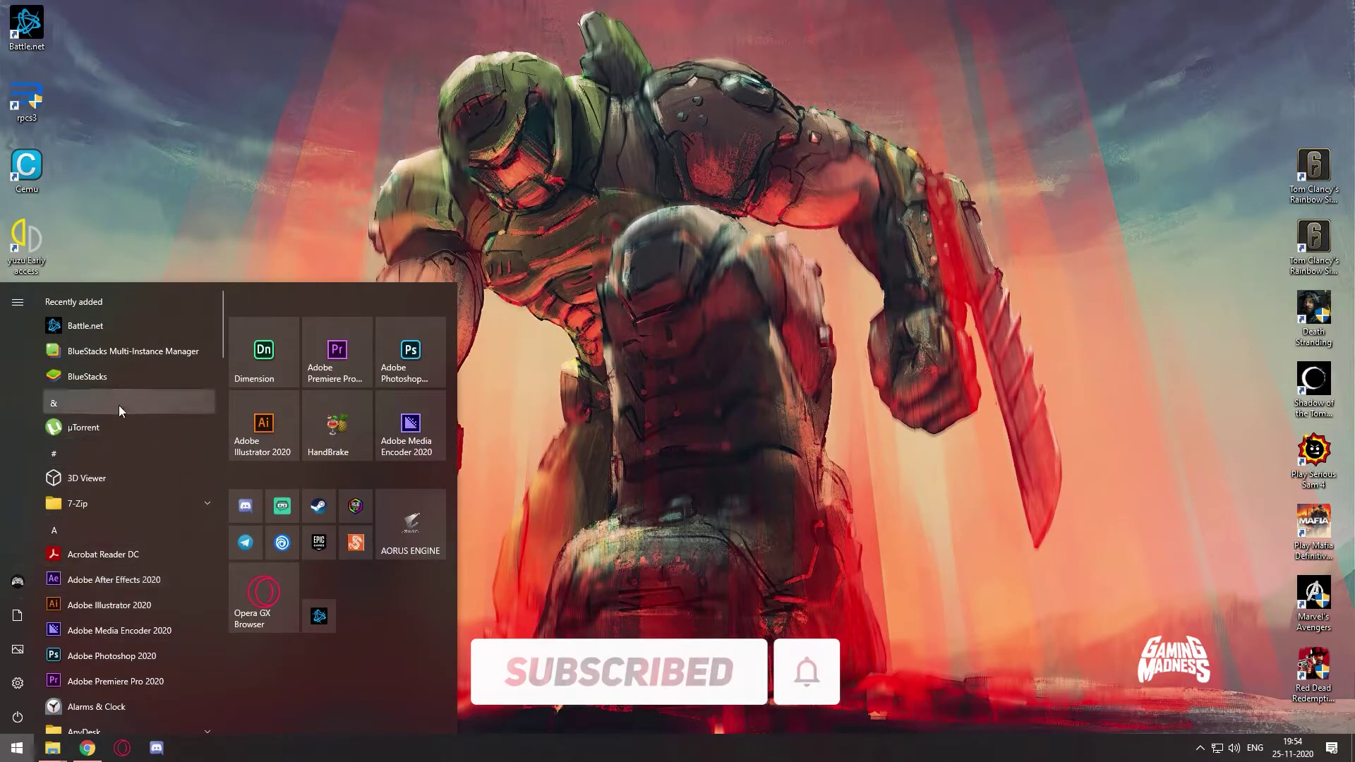
scroll(111, 458, "down", 5)
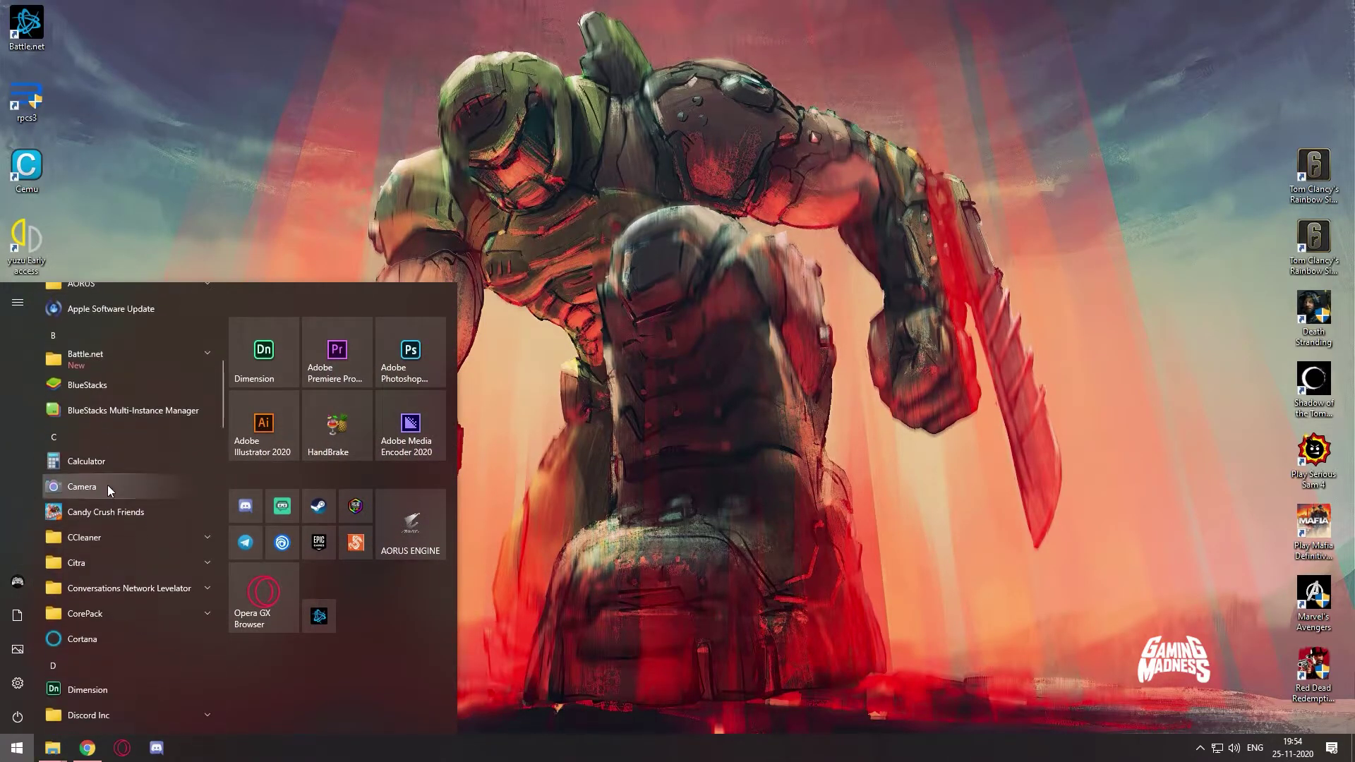
left_click(111, 497)
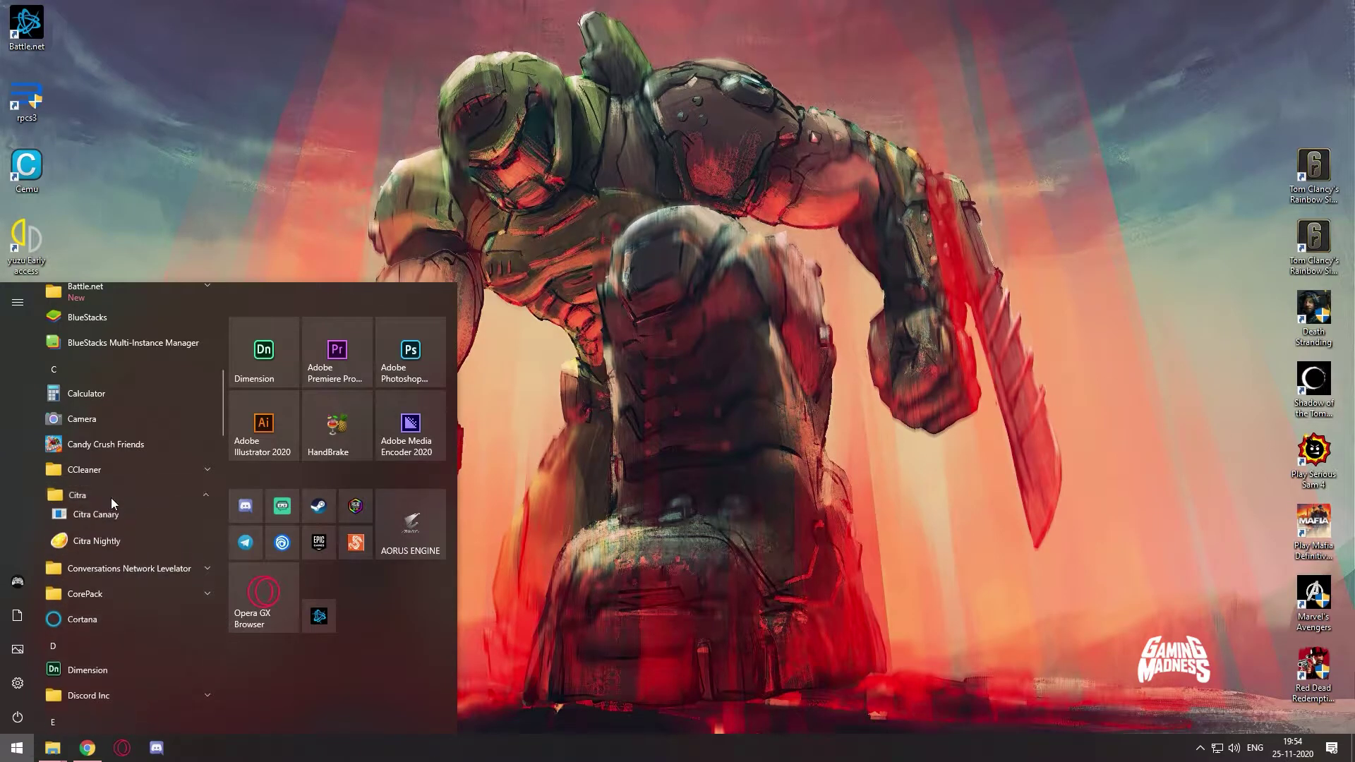
right_click(113, 554)
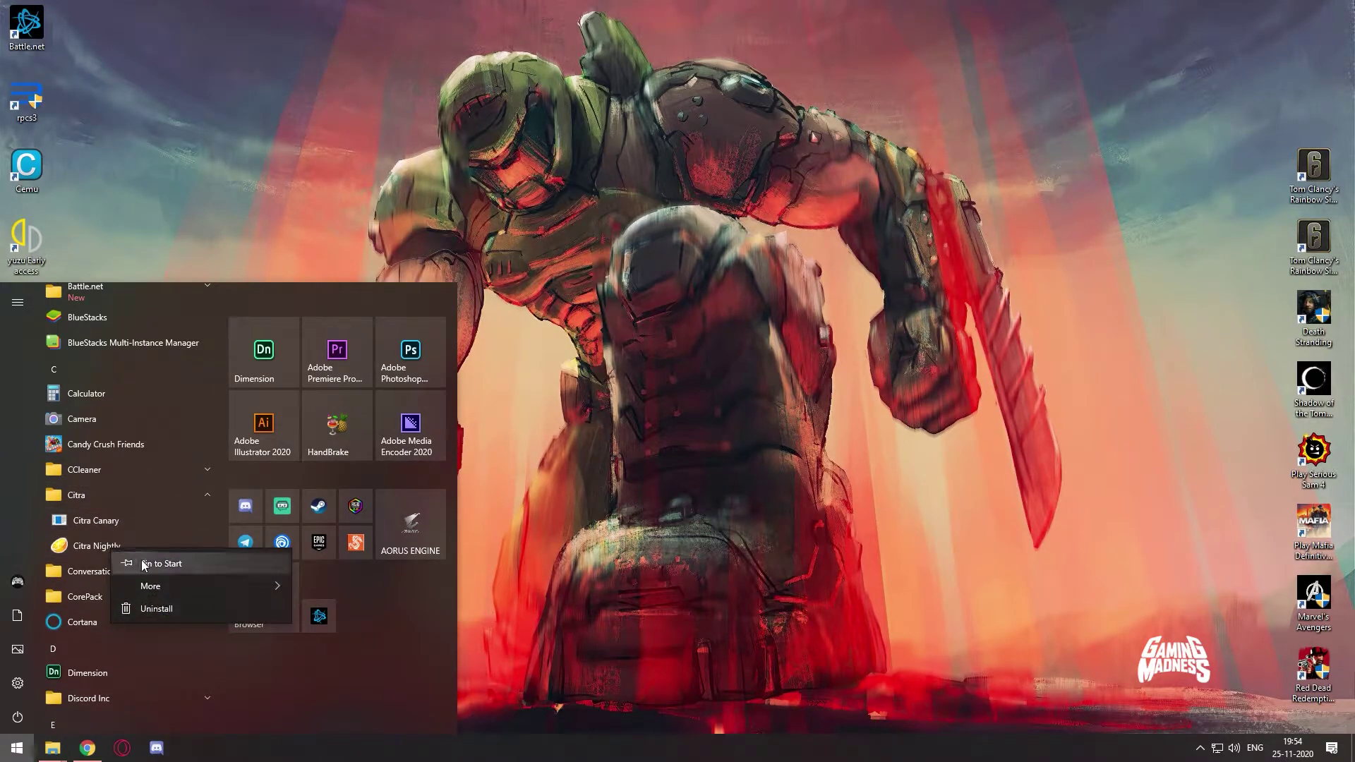
left_click(144, 565)
left_click(379, 604)
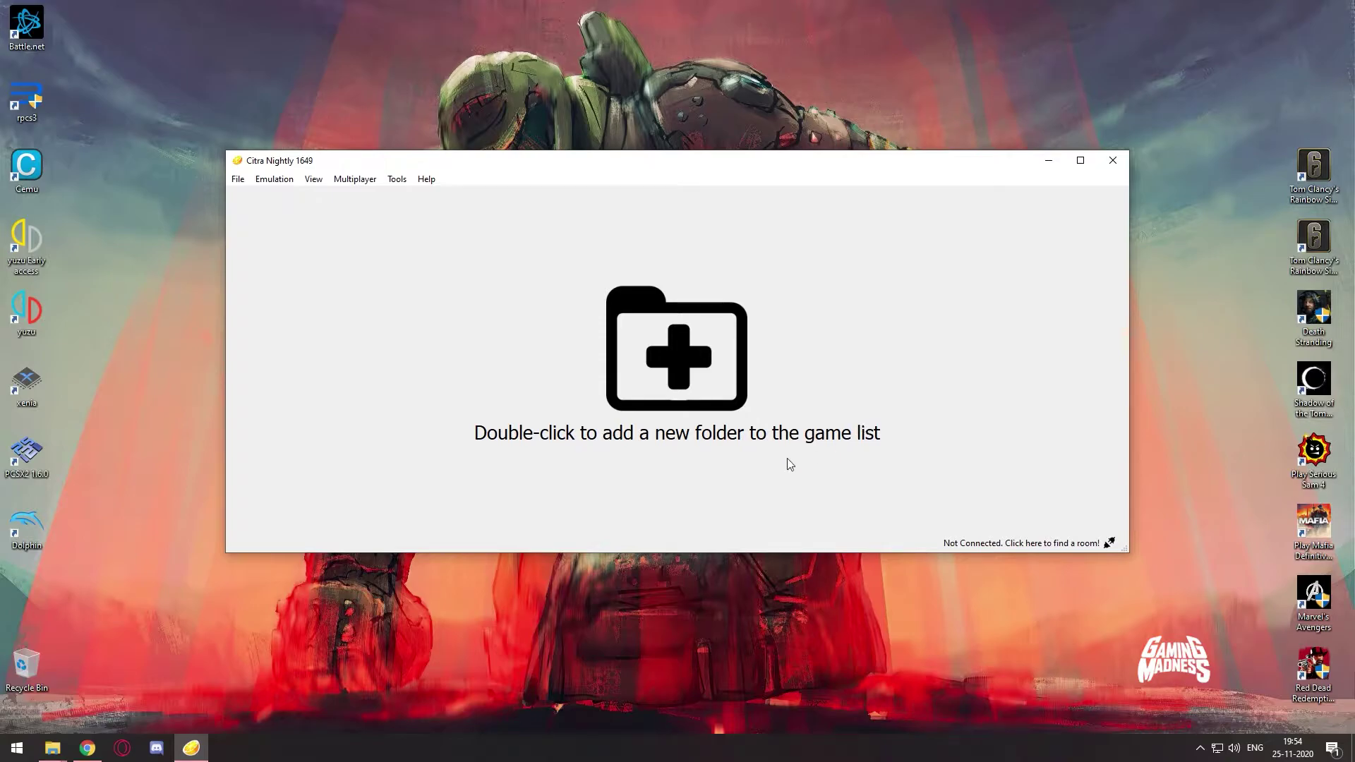
Step: Start adding a new folder to the game list and browse to the Games folder on the EMU (G:) drive
double_click(752, 446)
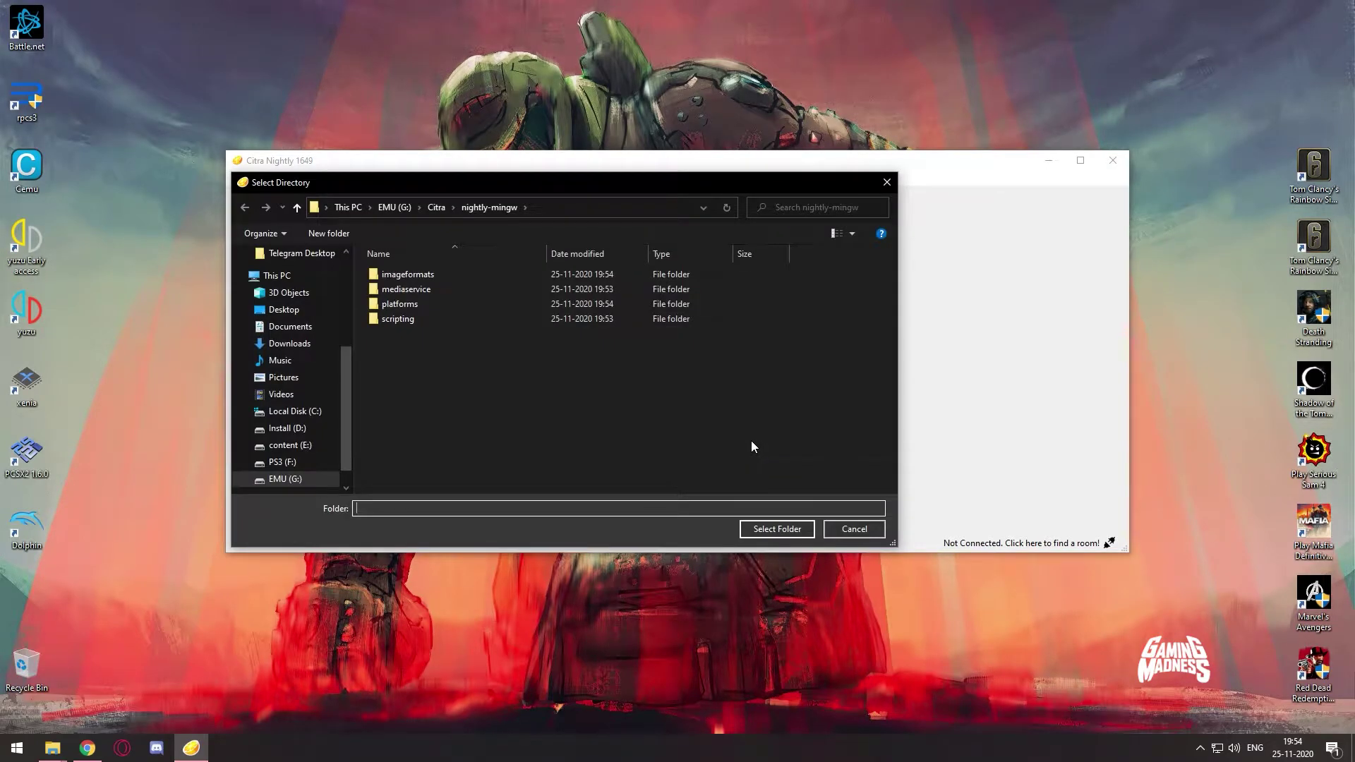
left_click(890, 182)
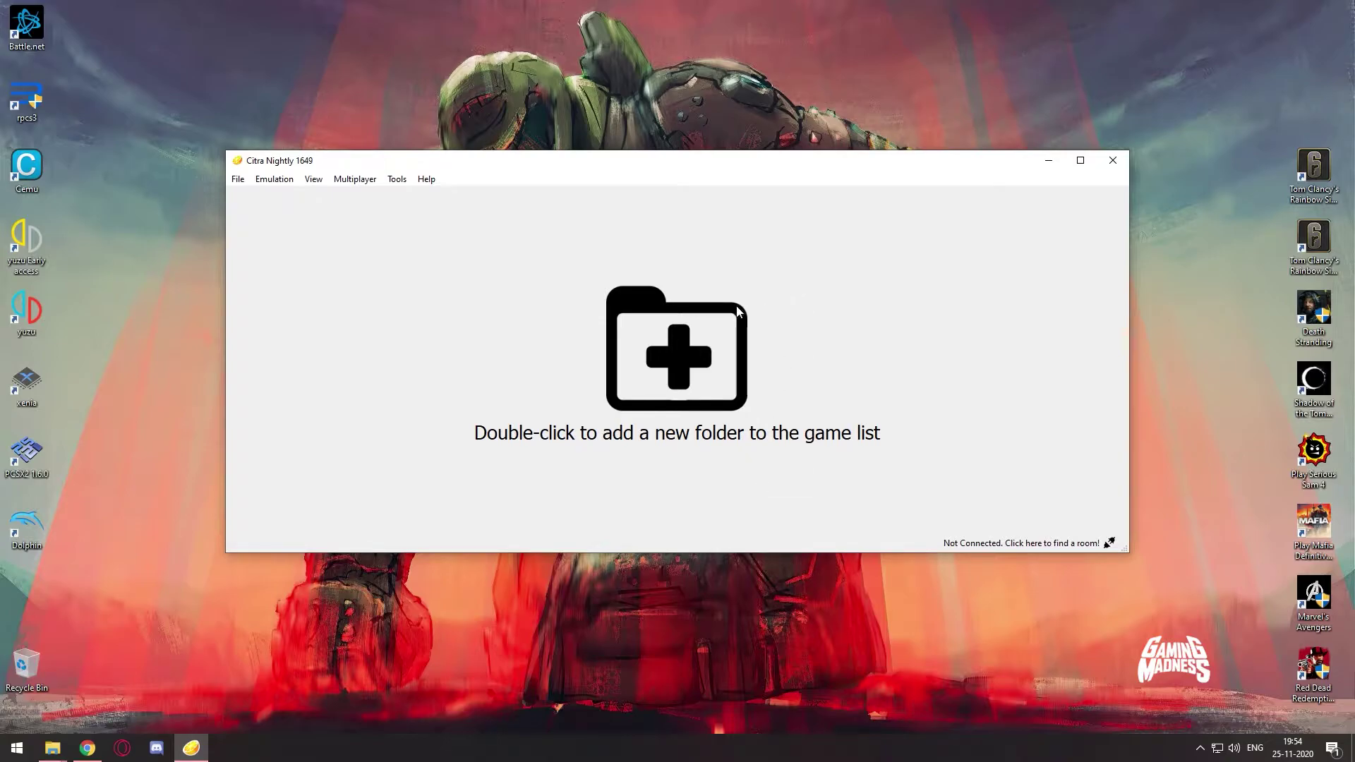
double_click(715, 322)
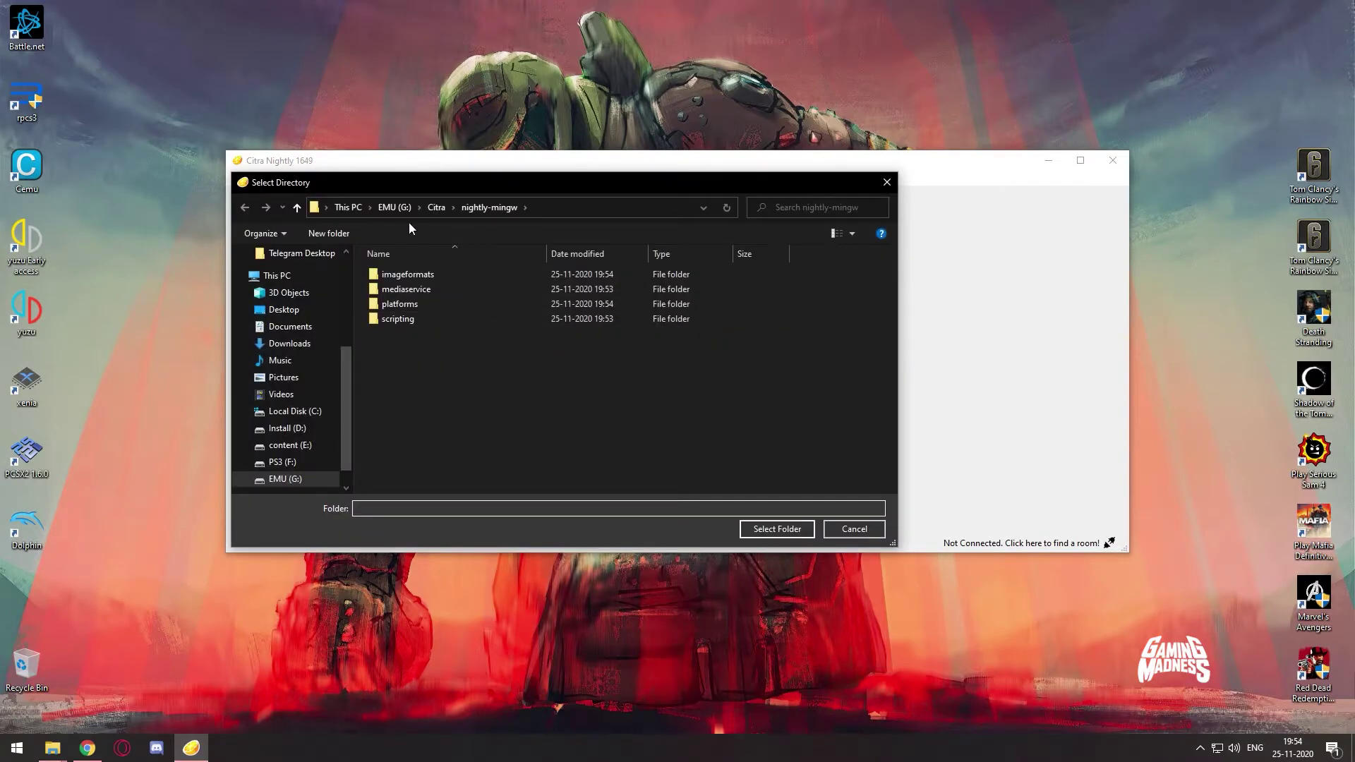
left_click(394, 207)
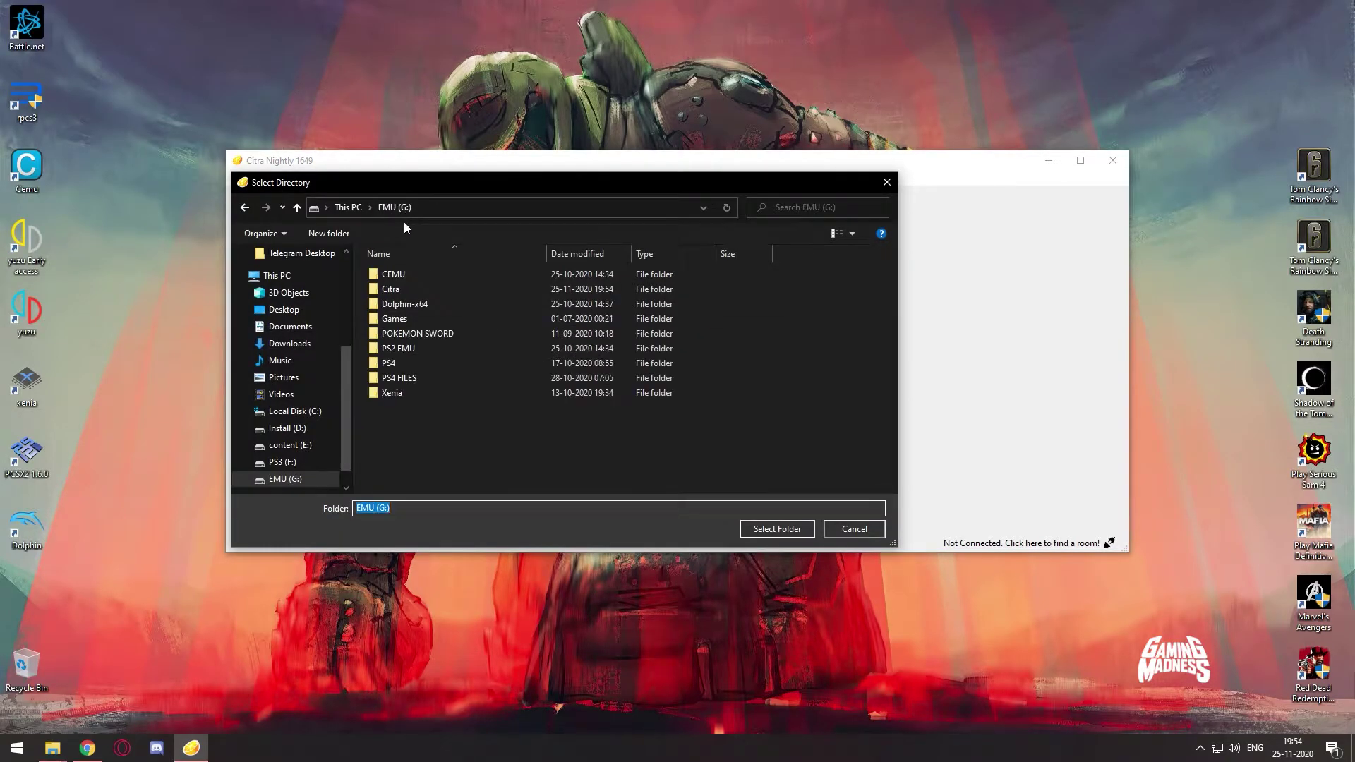
left_click(401, 288)
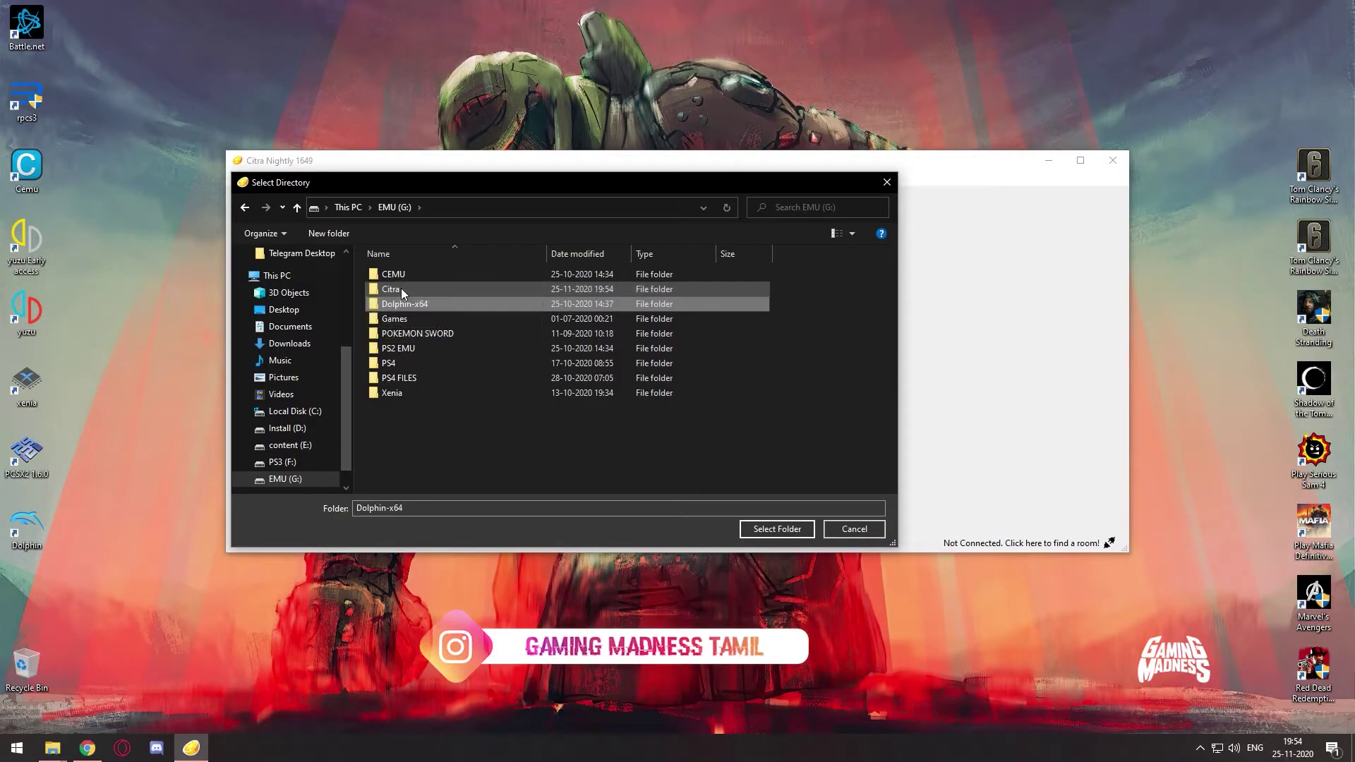
key("Down")
key("Down")
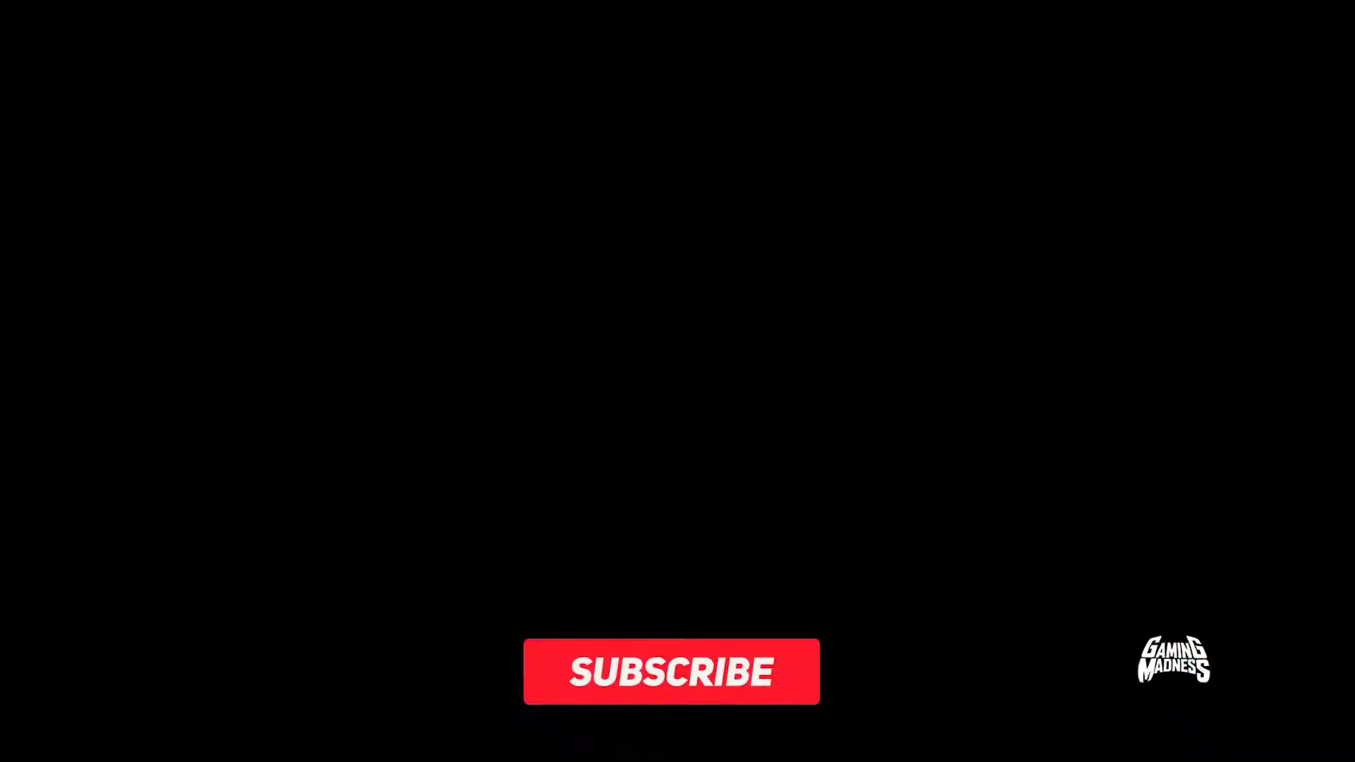
key("Return")
Step: Choose the 3ds subfolder inside Games as the game directory
key("Down")
key("Down")
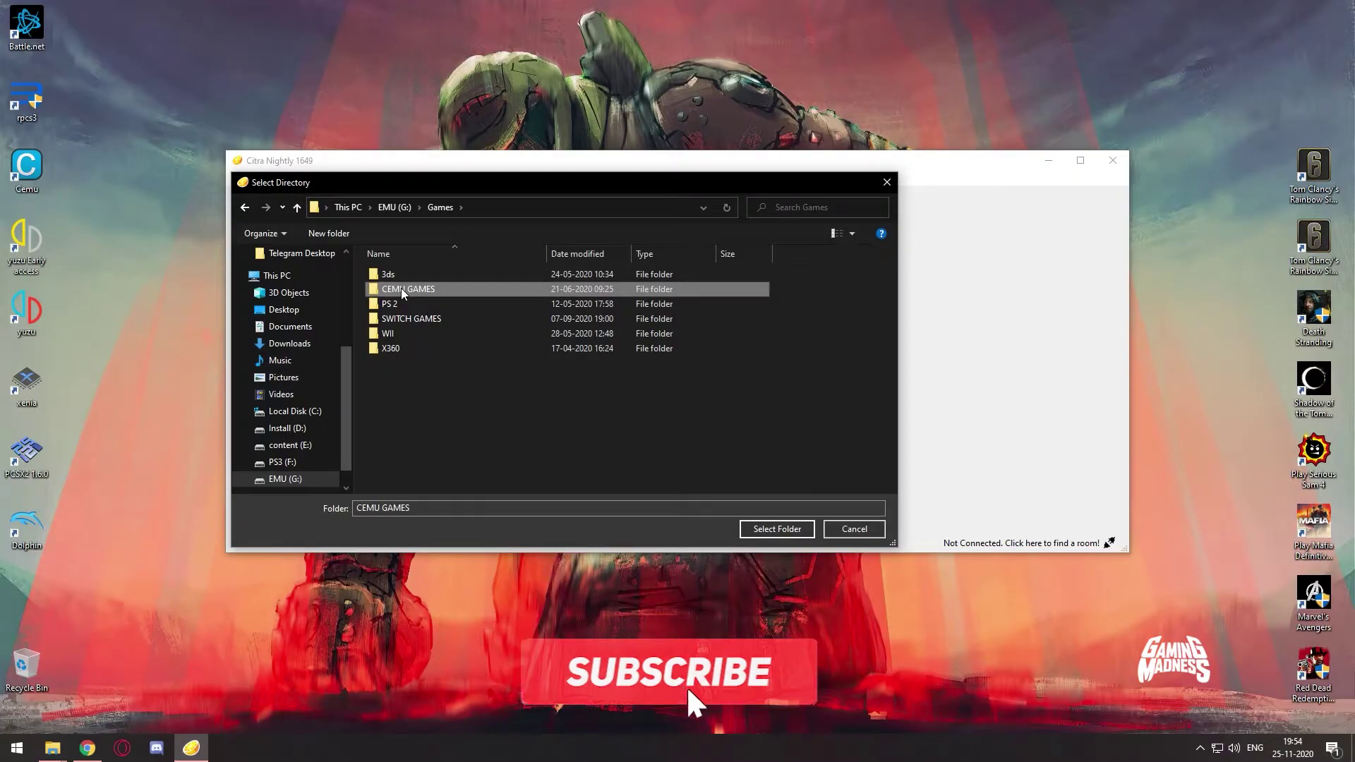
key("Down")
key("Down")
key("Down")
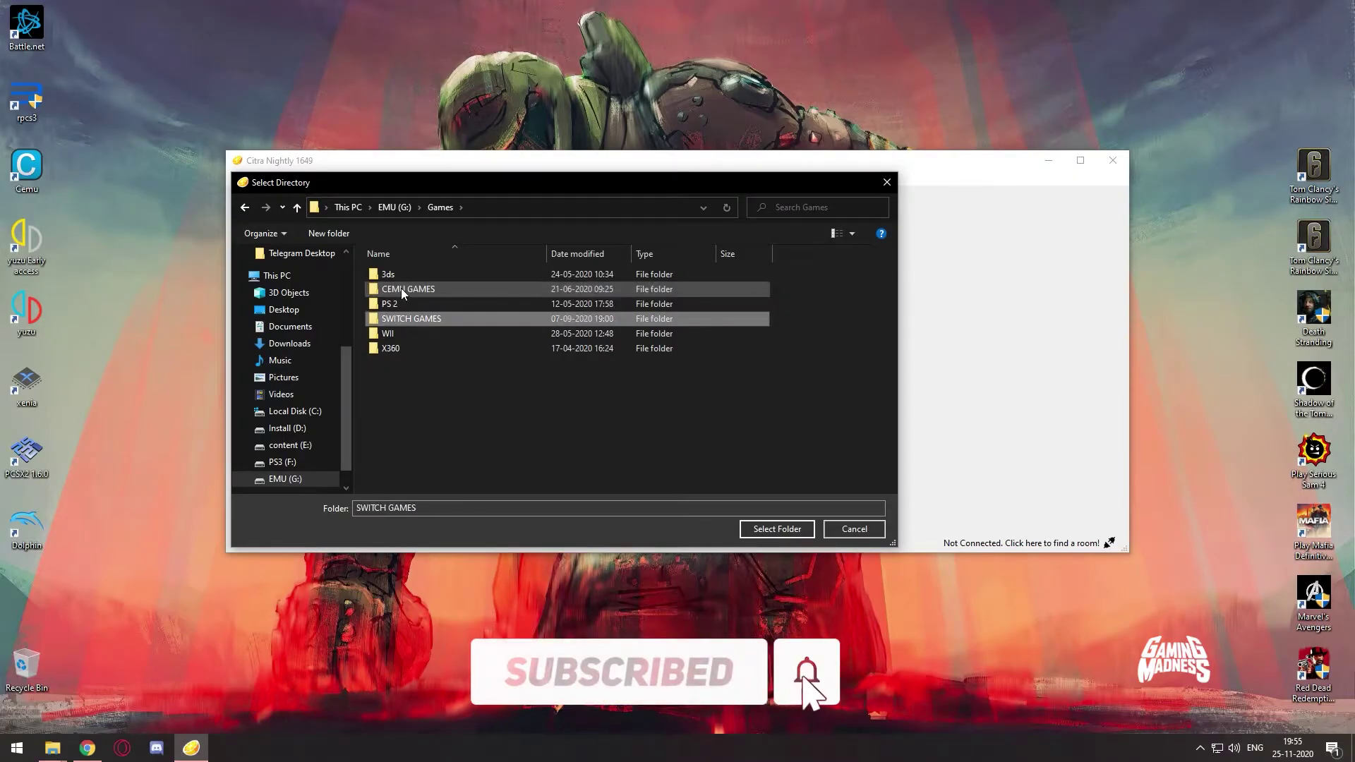
key("Up")
key("Up")
key("Up")
key("Up")
key("Return")
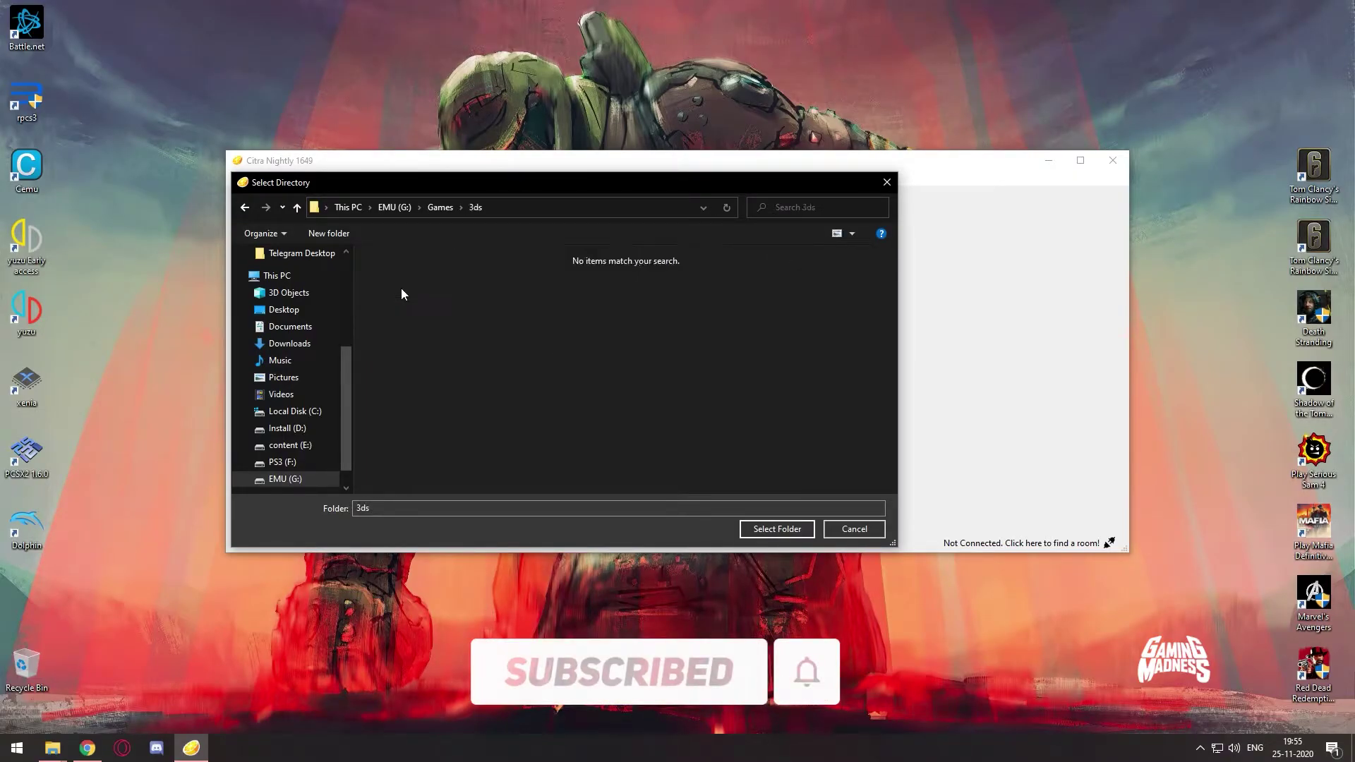
left_click(778, 529)
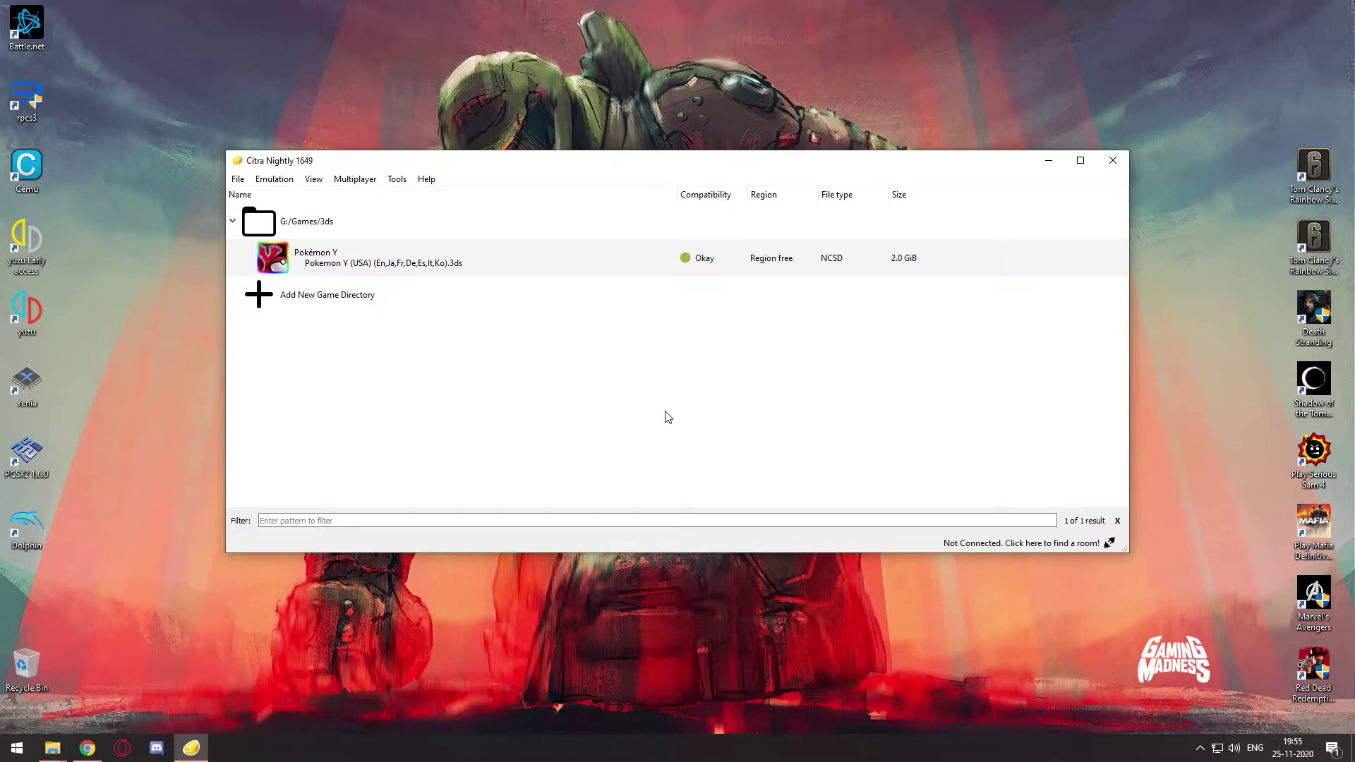
left_click(238, 179)
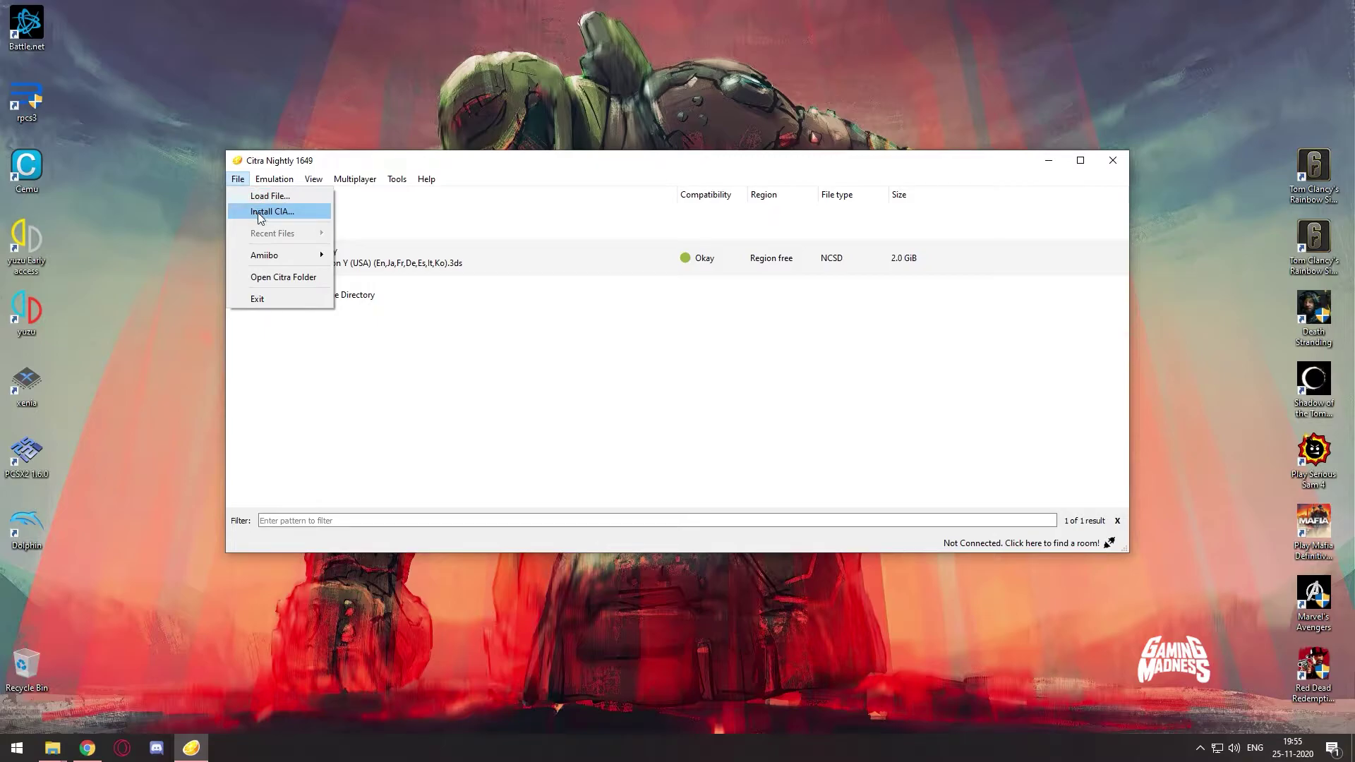
left_click(482, 345)
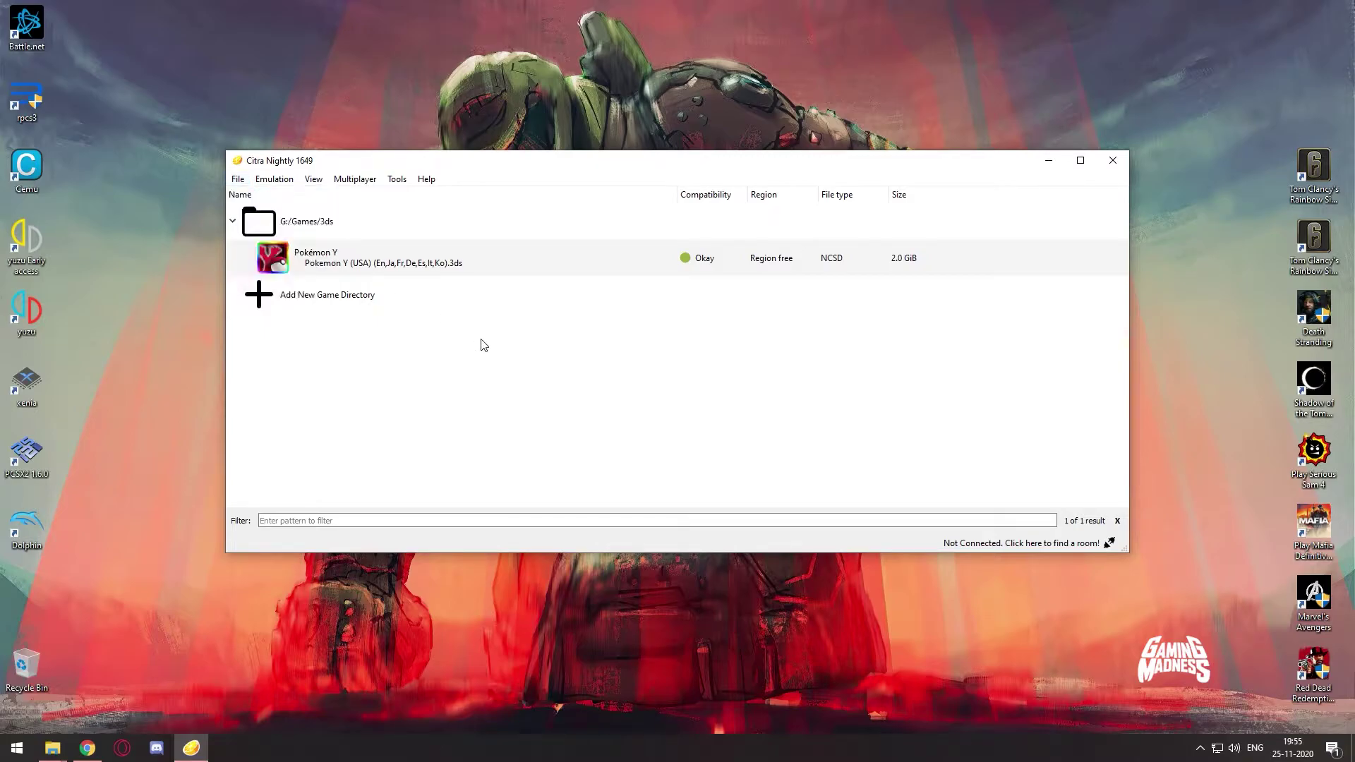
left_click(273, 180)
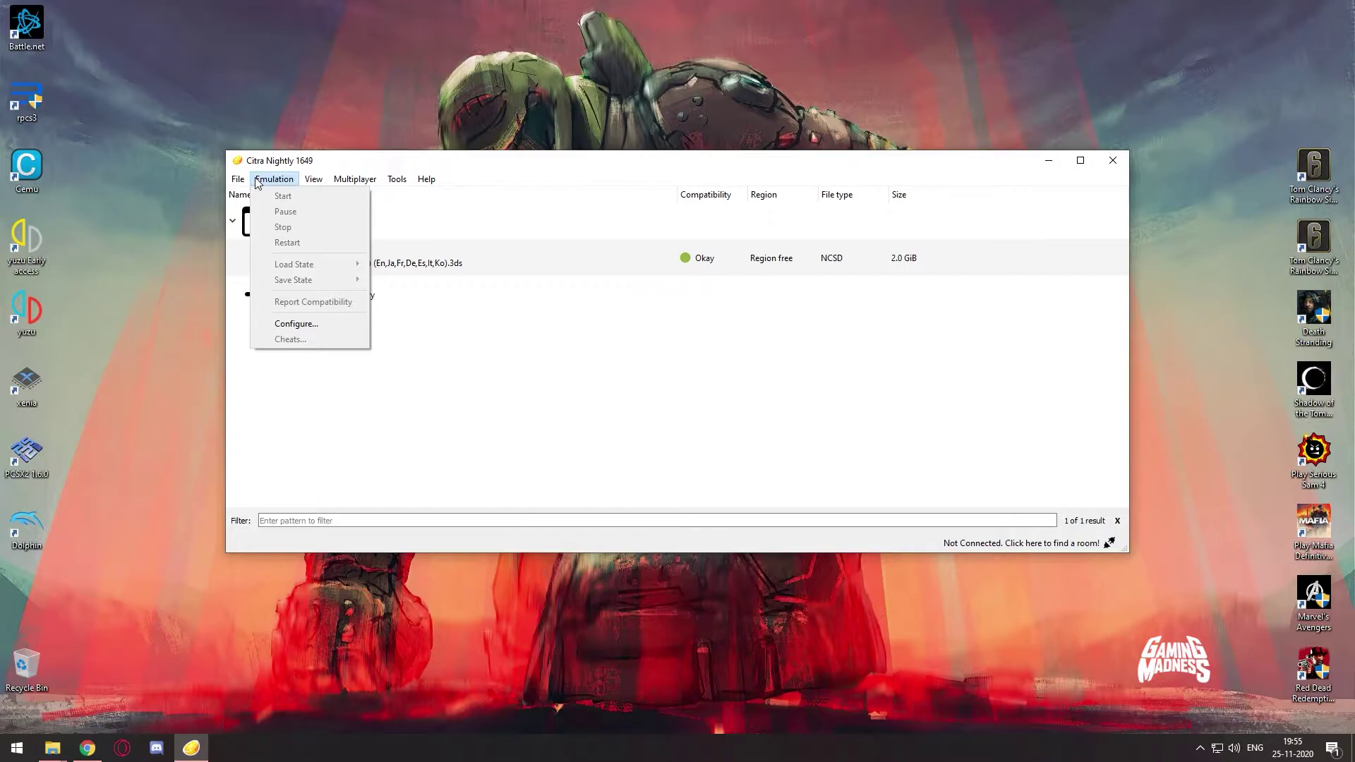
mouse_move(242, 181)
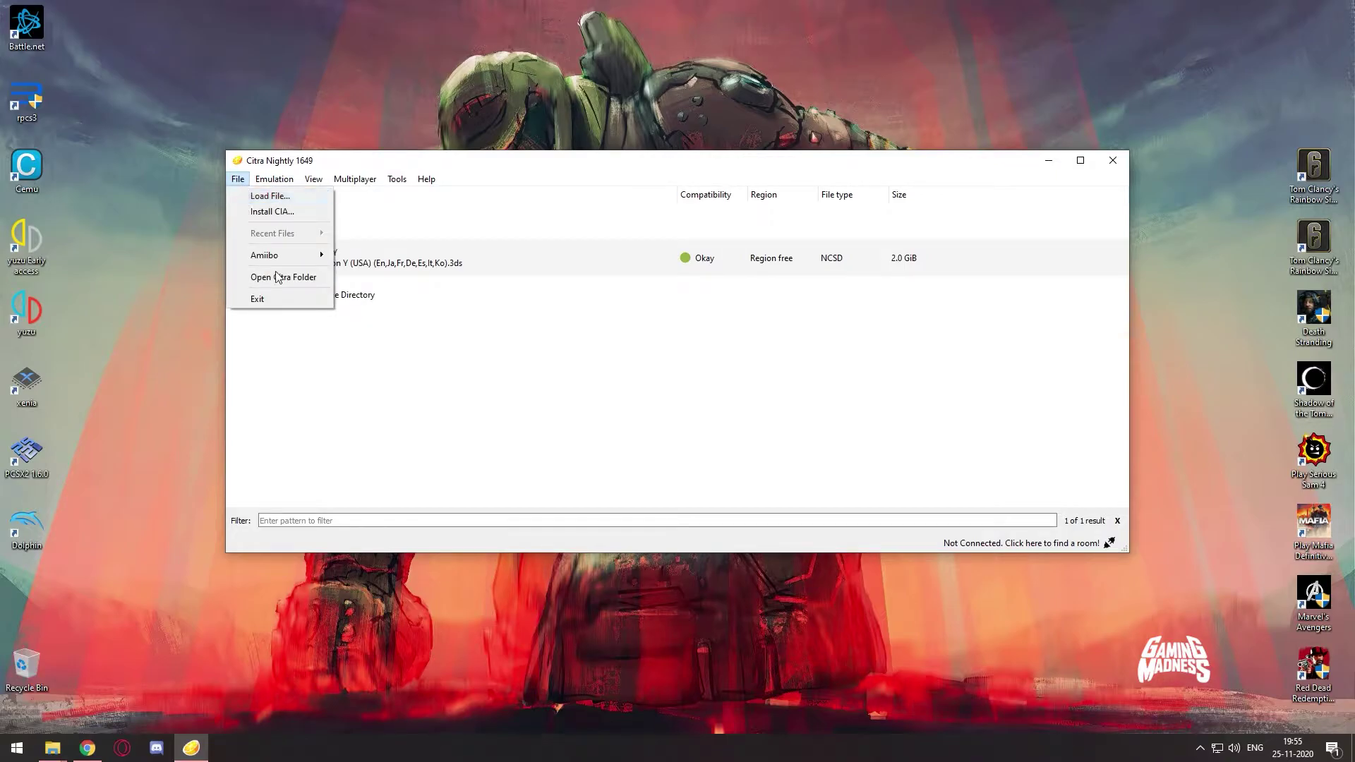
Step: Open the emulator's configuration and enable pausing emulation when in background
mouse_move(296, 260)
mouse_move(310, 177)
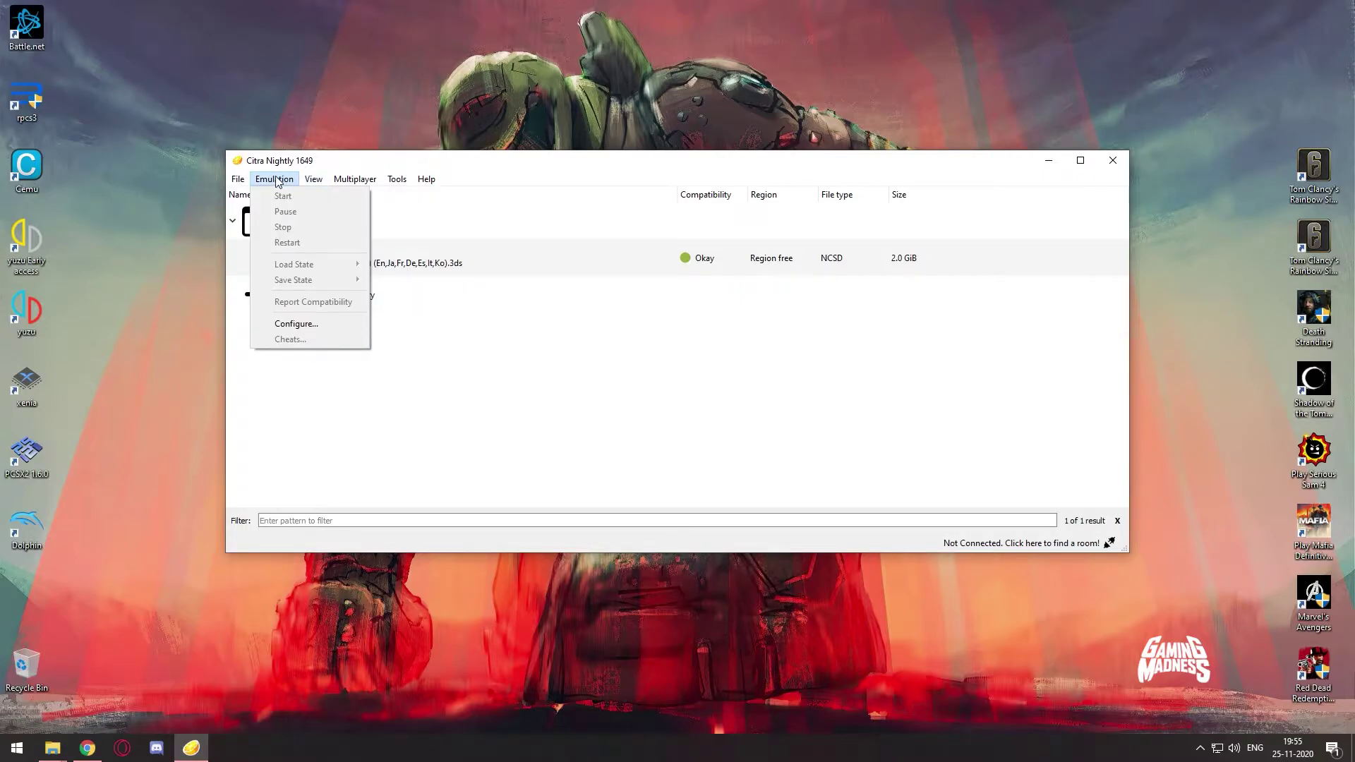
left_click(323, 323)
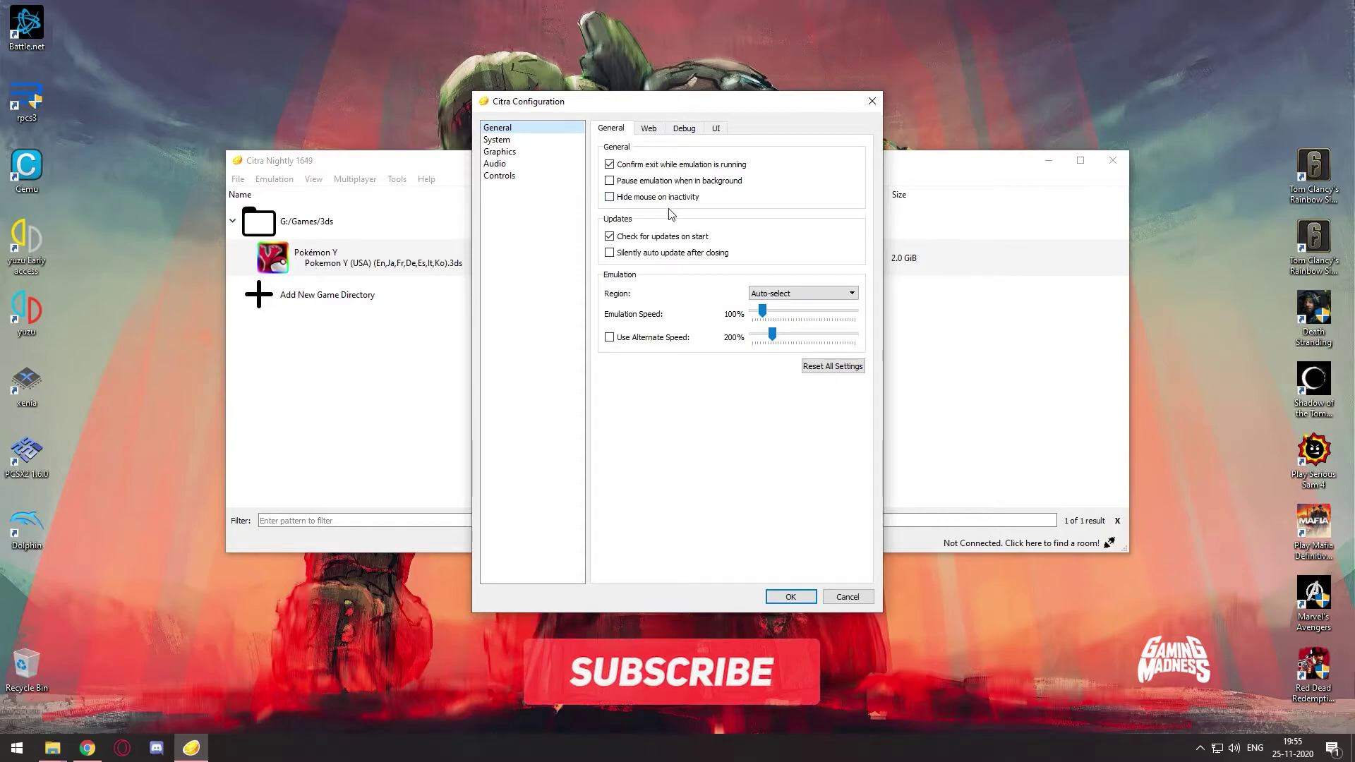
left_click(695, 181)
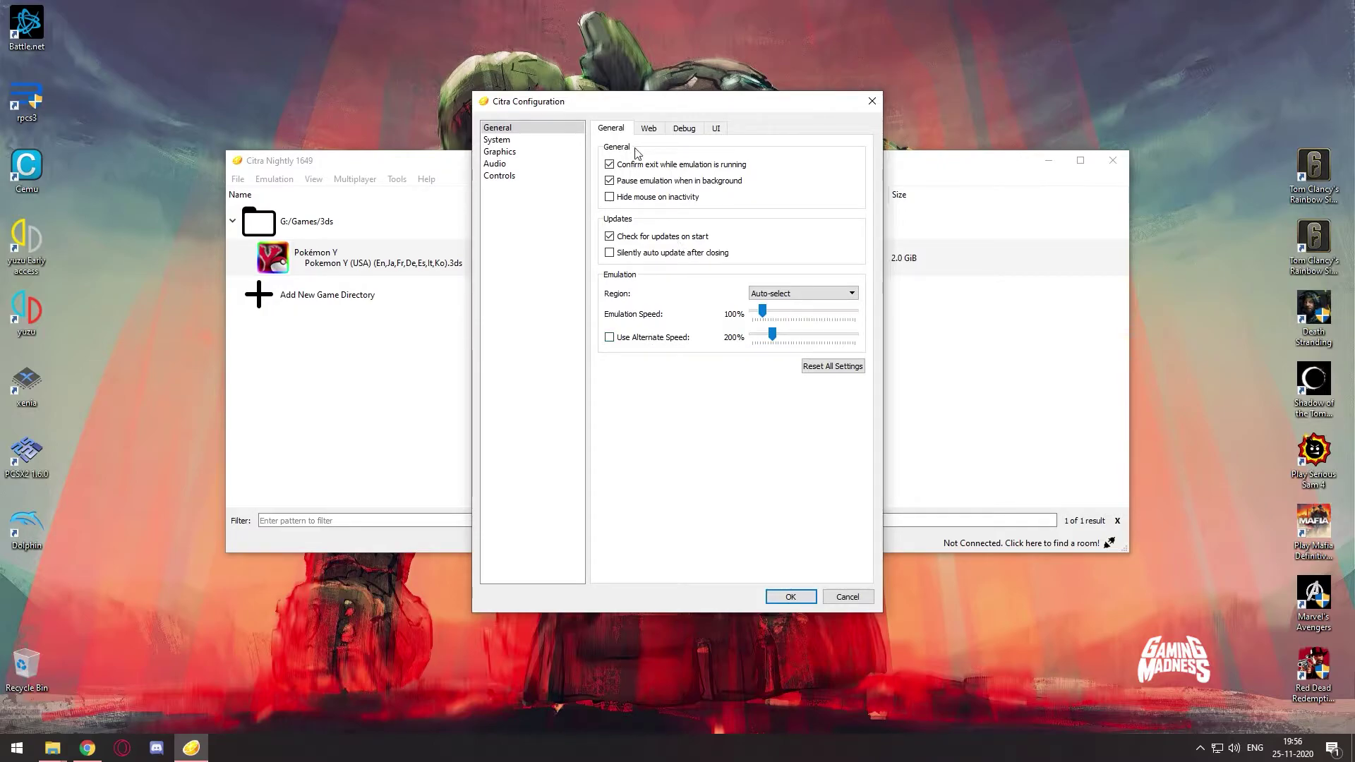
Step: Set the interface theme to Dark Colorful and keep File Name as the game list's row 2 text
left_click(653, 133)
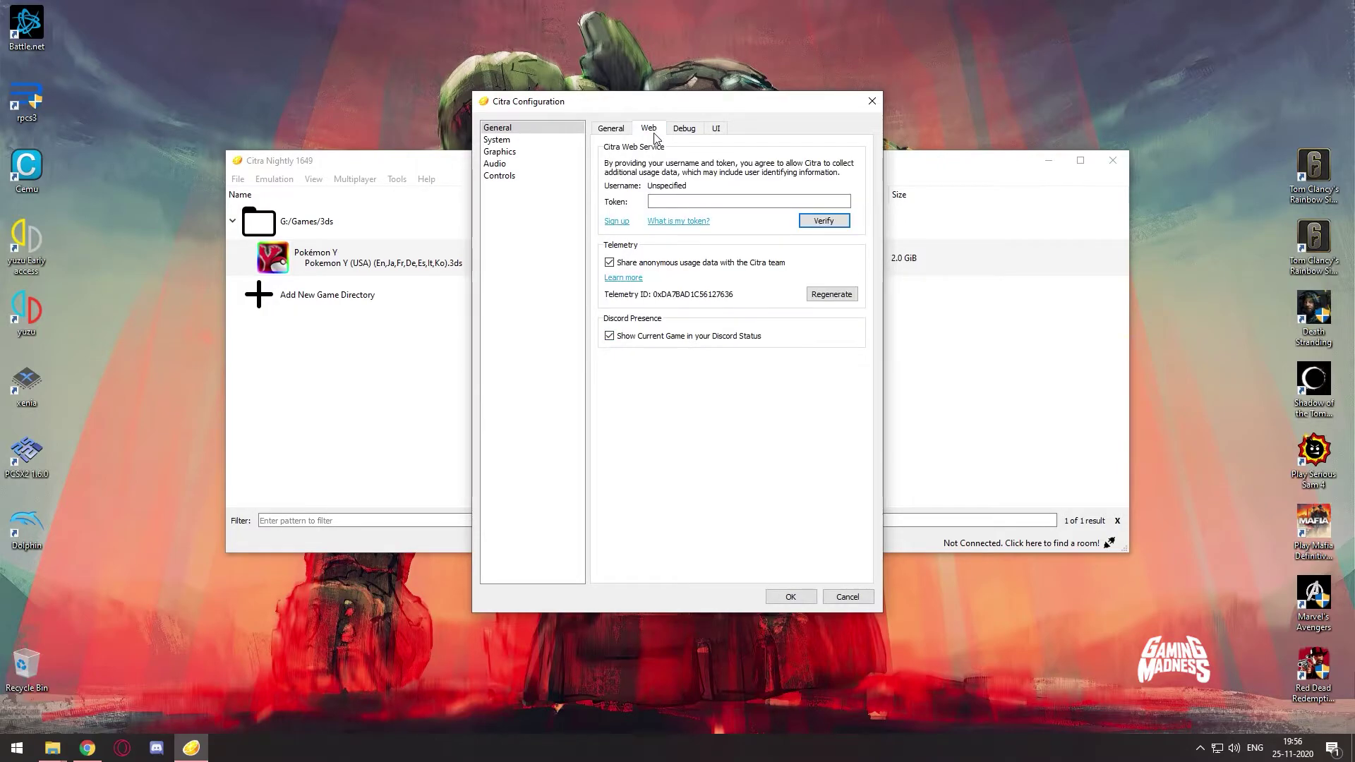
left_click(692, 133)
left_click(716, 129)
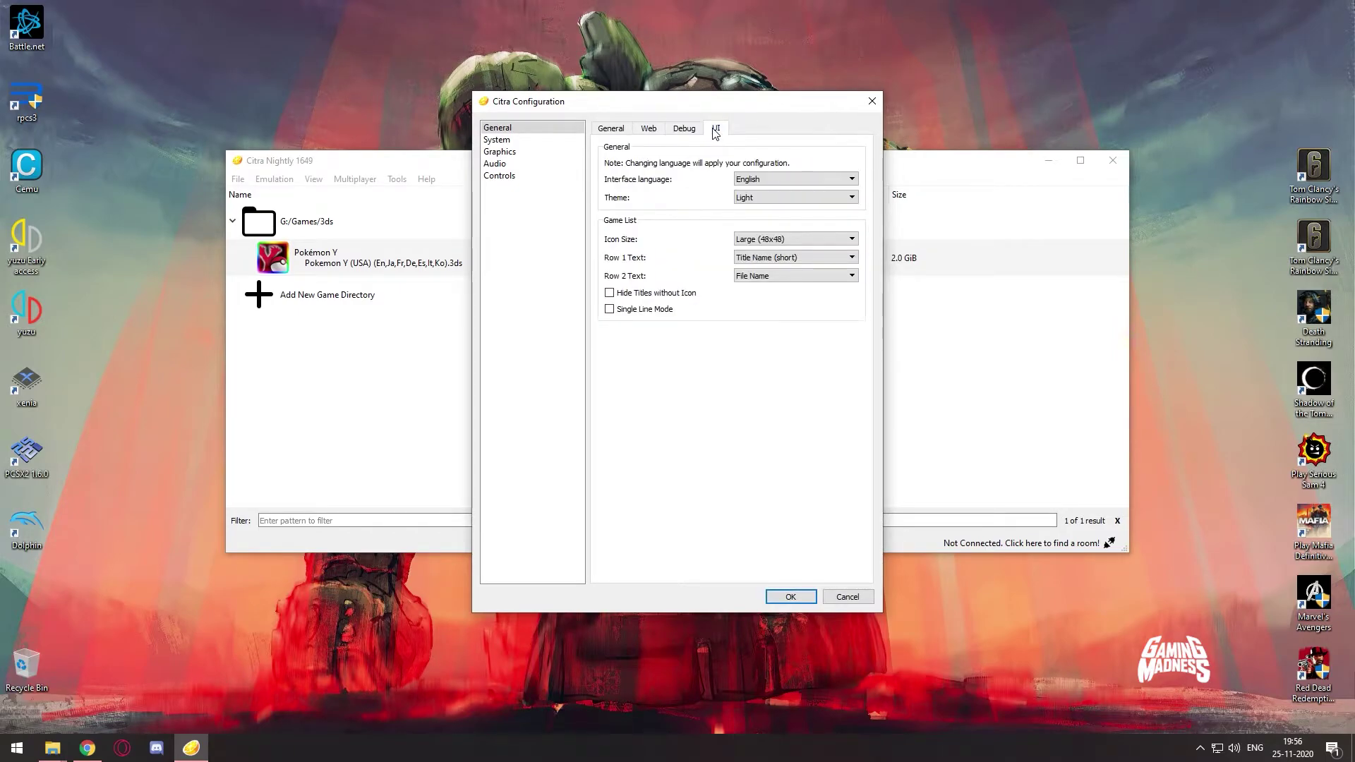
left_click(764, 204)
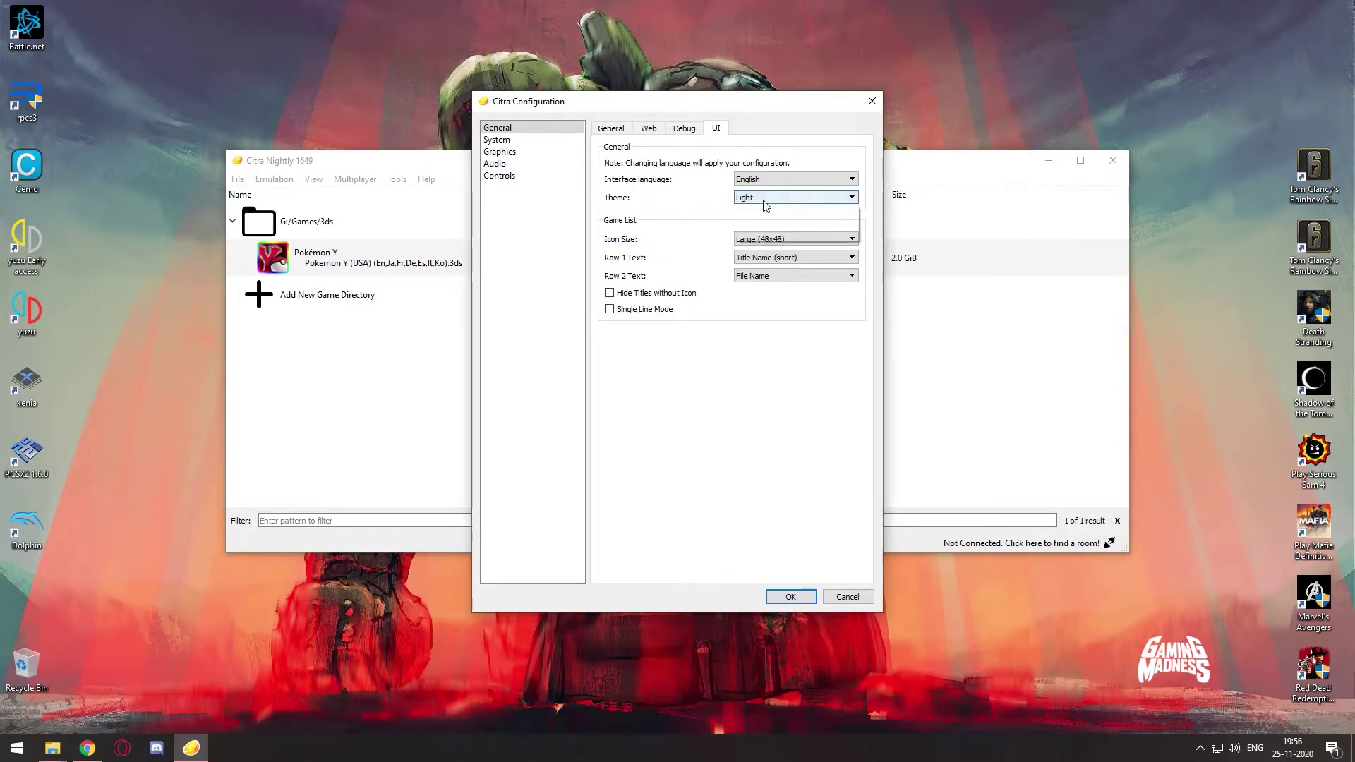
left_click(766, 238)
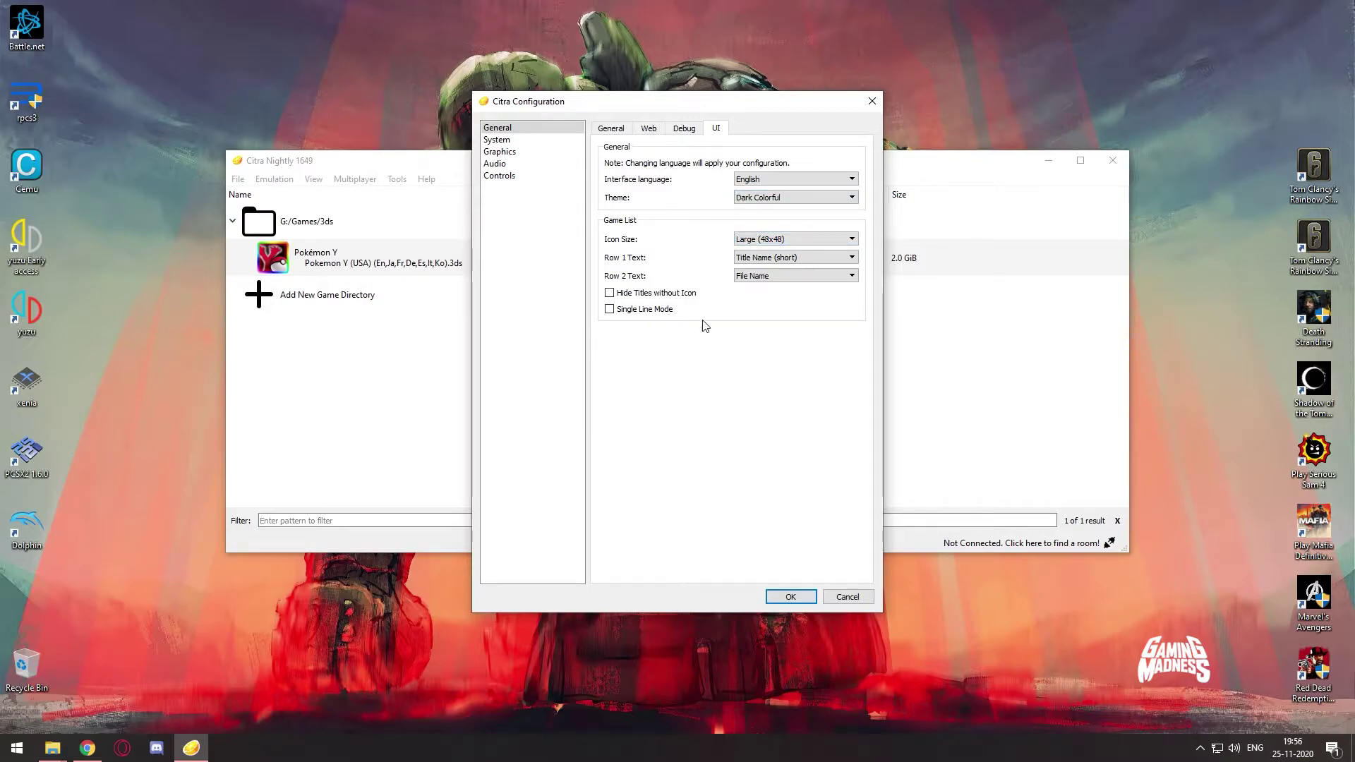
left_click(769, 278)
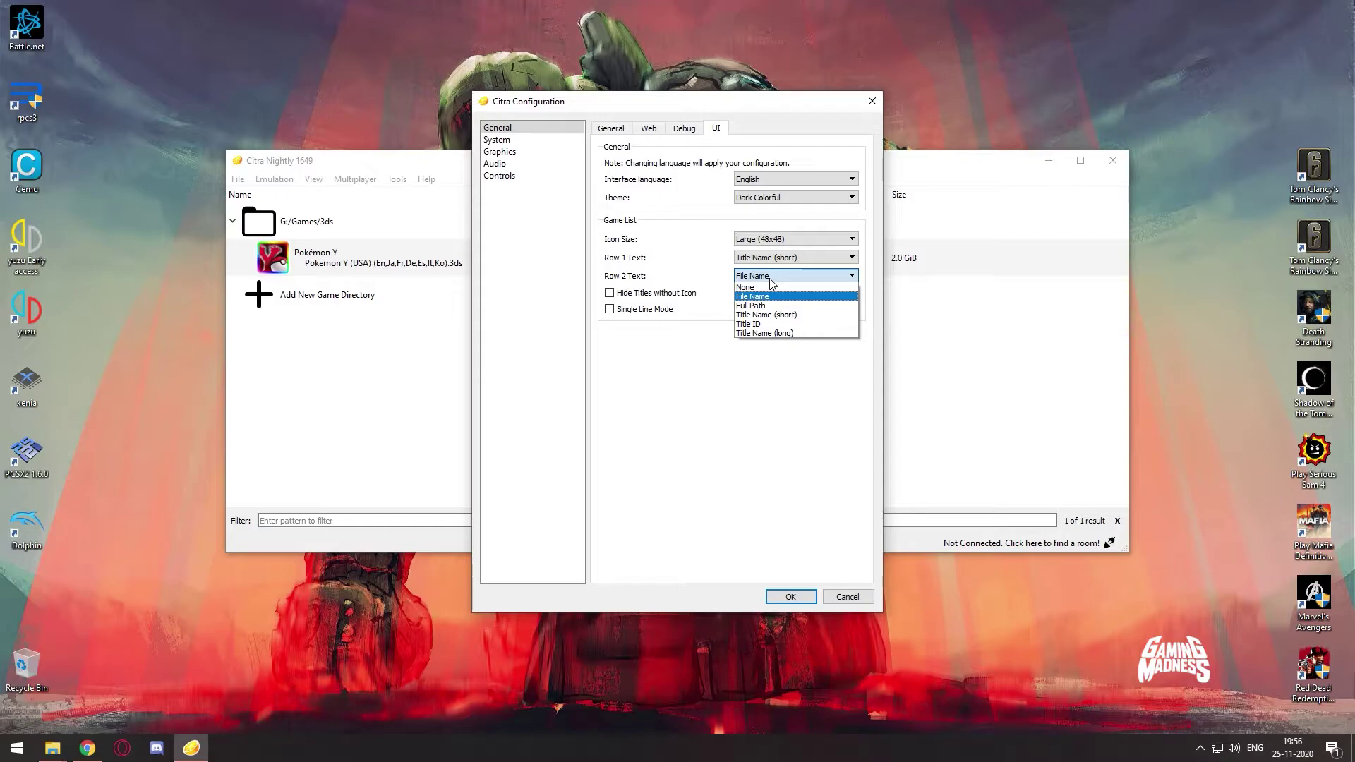
left_click(769, 278)
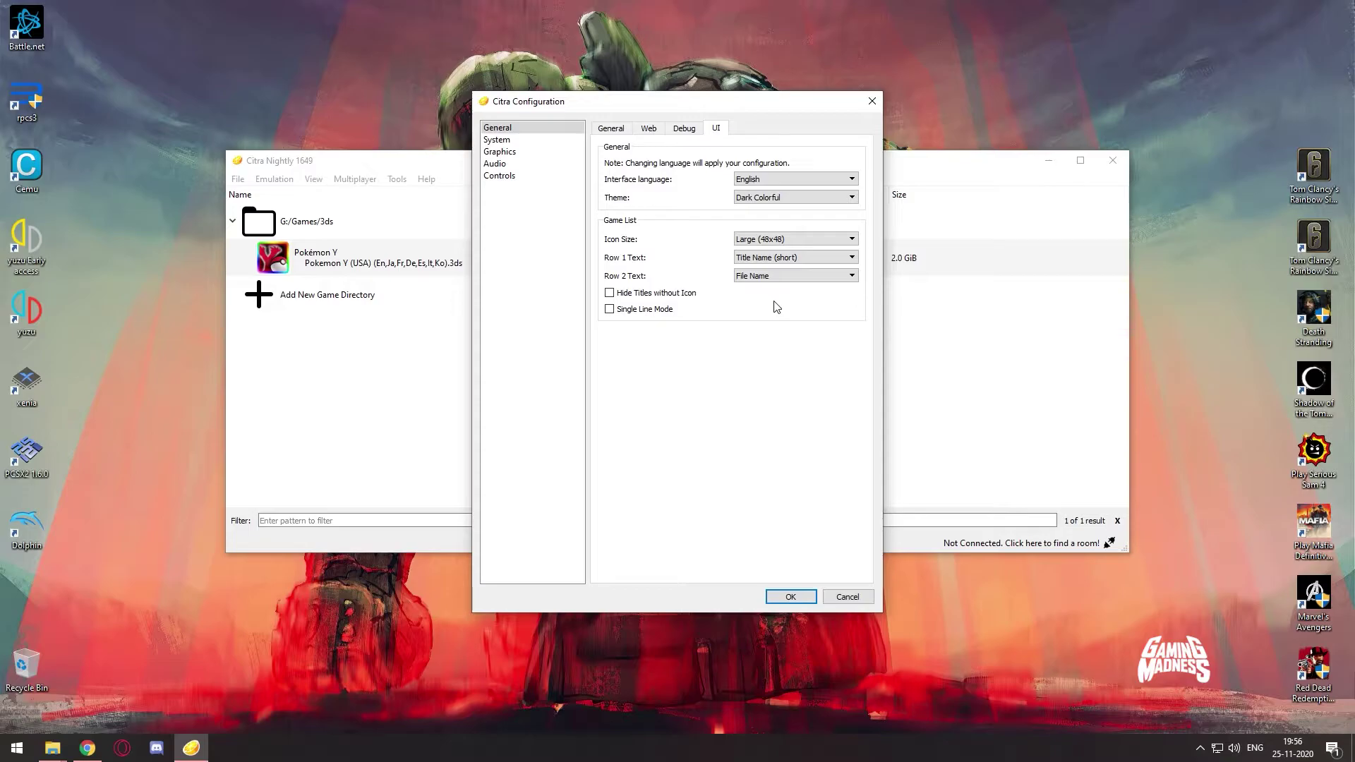
Step: Review the system settings, including the sound output mode and country choices, and the camera settings
left_click(493, 140)
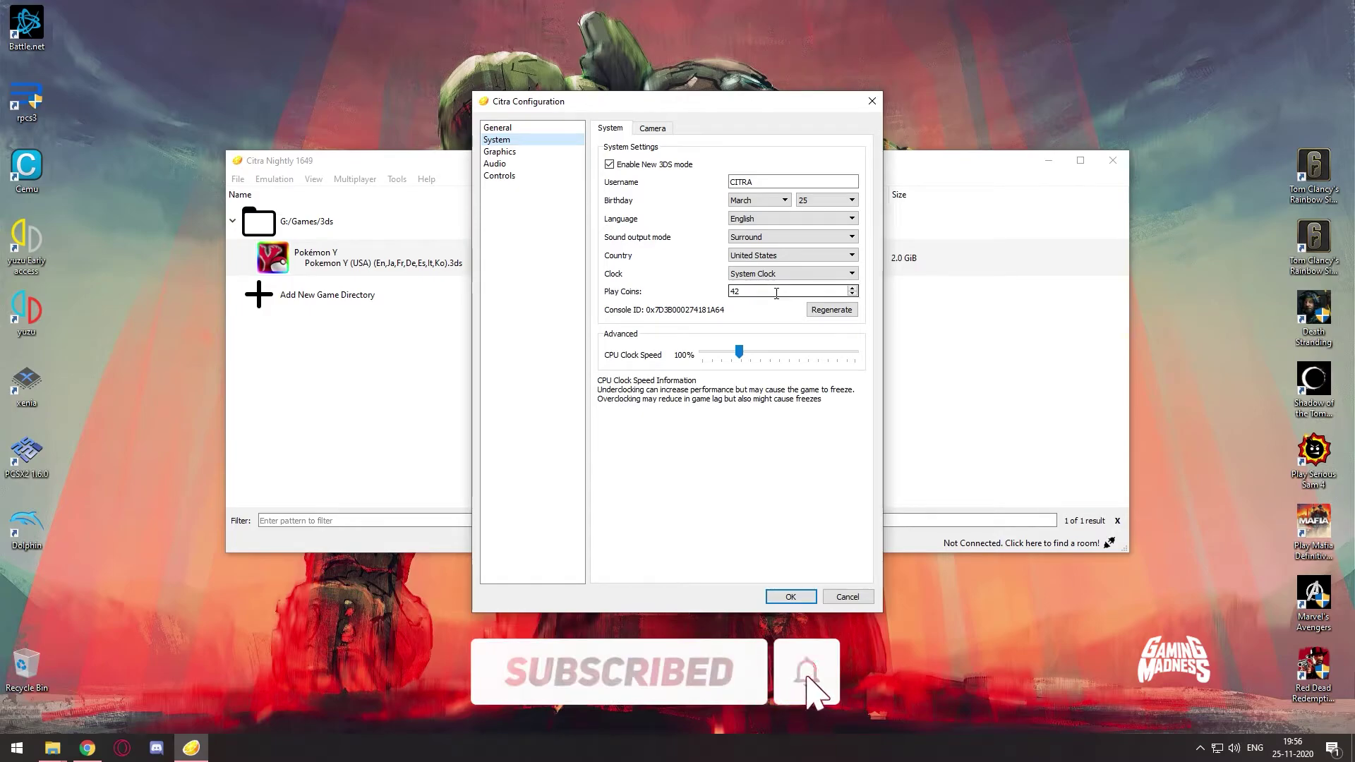
left_click(791, 242)
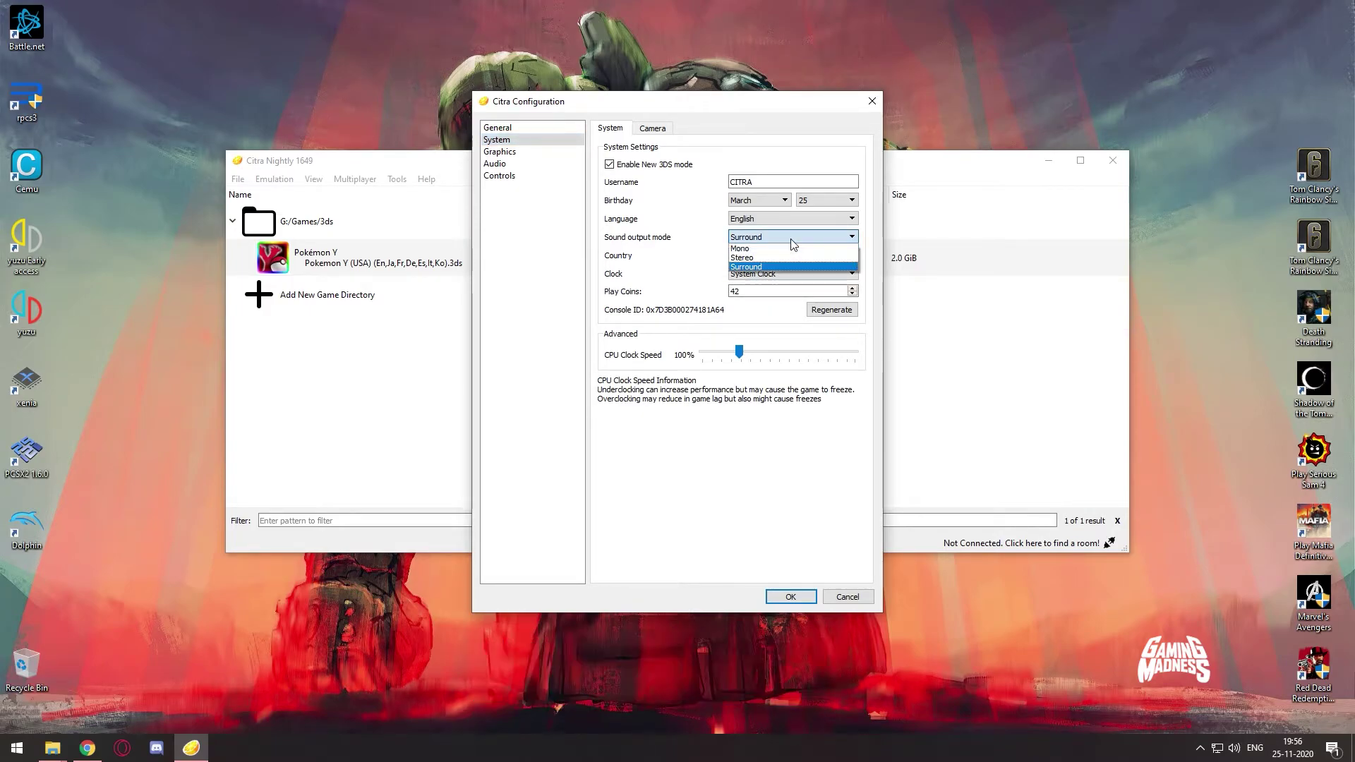
left_click(791, 240)
left_click(787, 255)
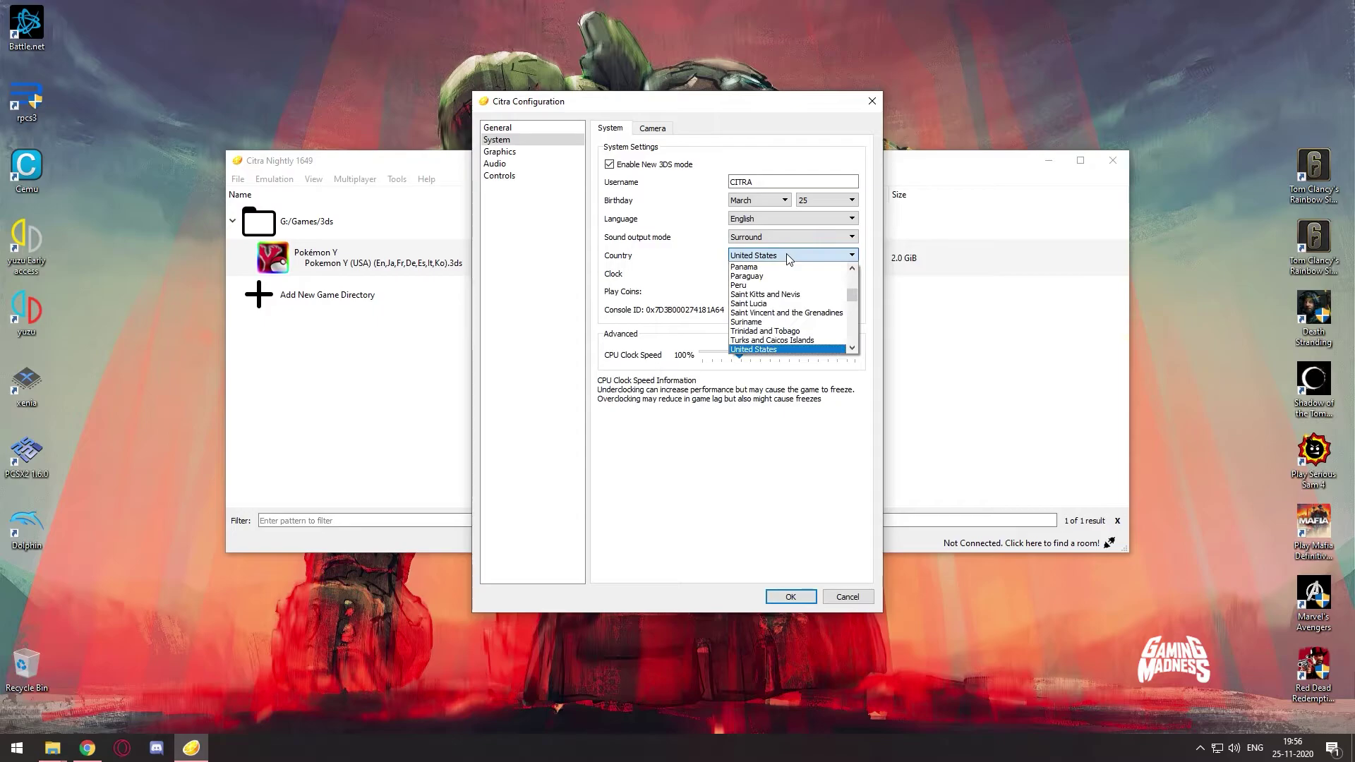
left_click(787, 255)
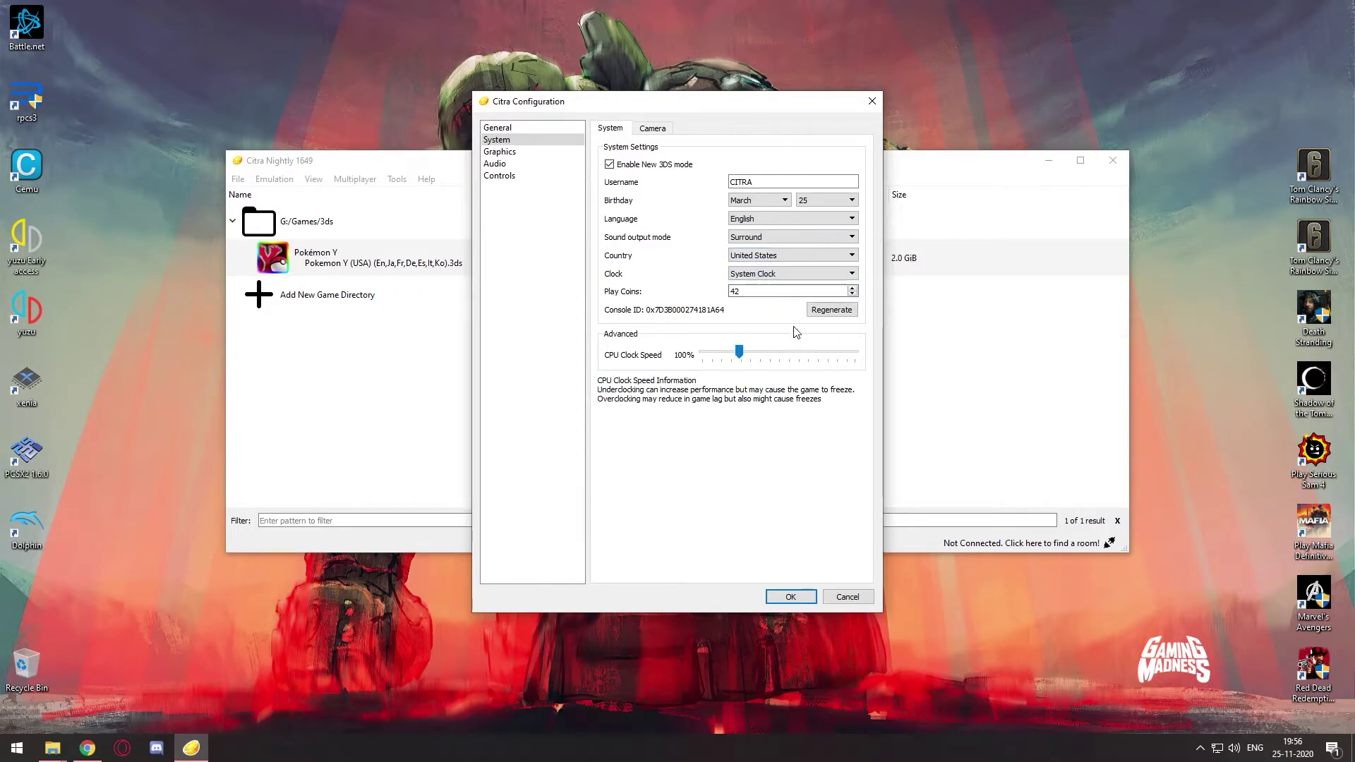
left_click(653, 128)
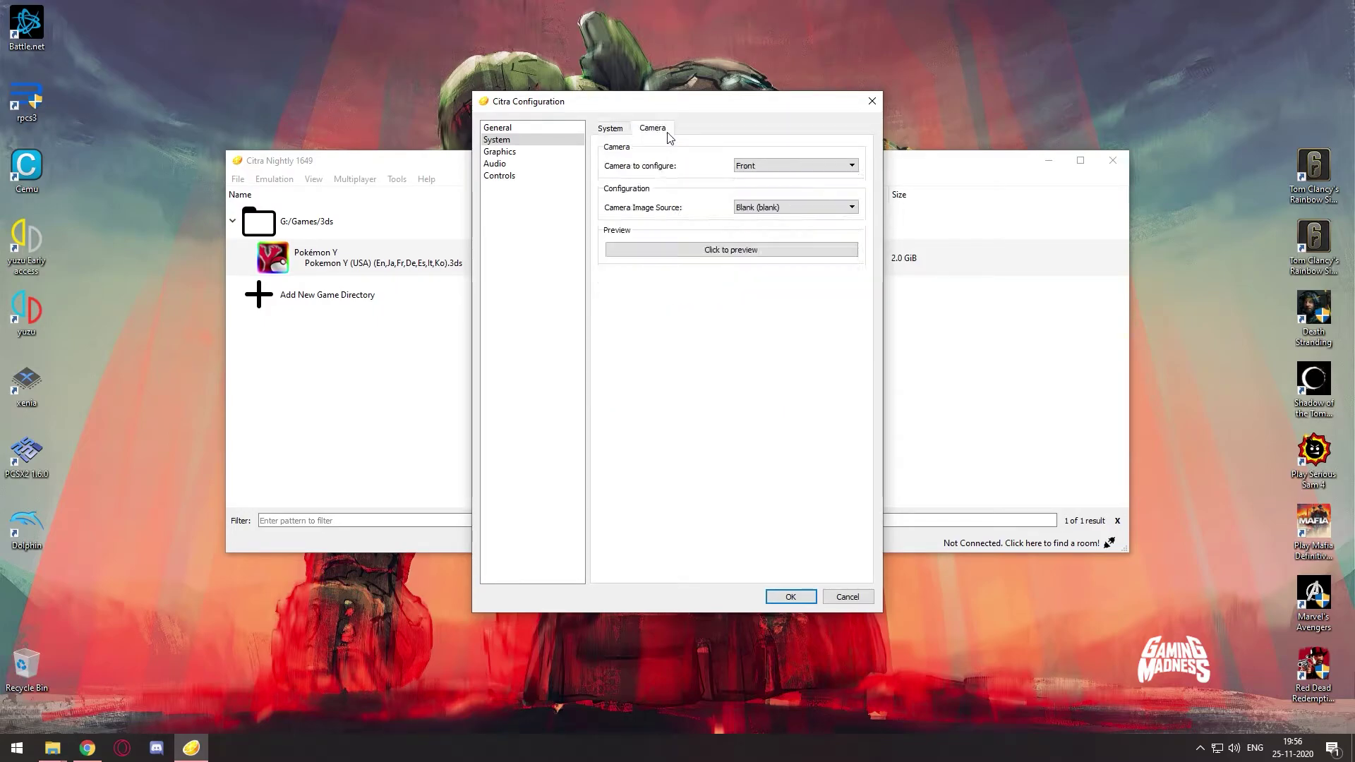
Step: Set the graphics internal resolution to Auto (Window Size) and leave the stereoscopic 3D mode off
left_click(500, 152)
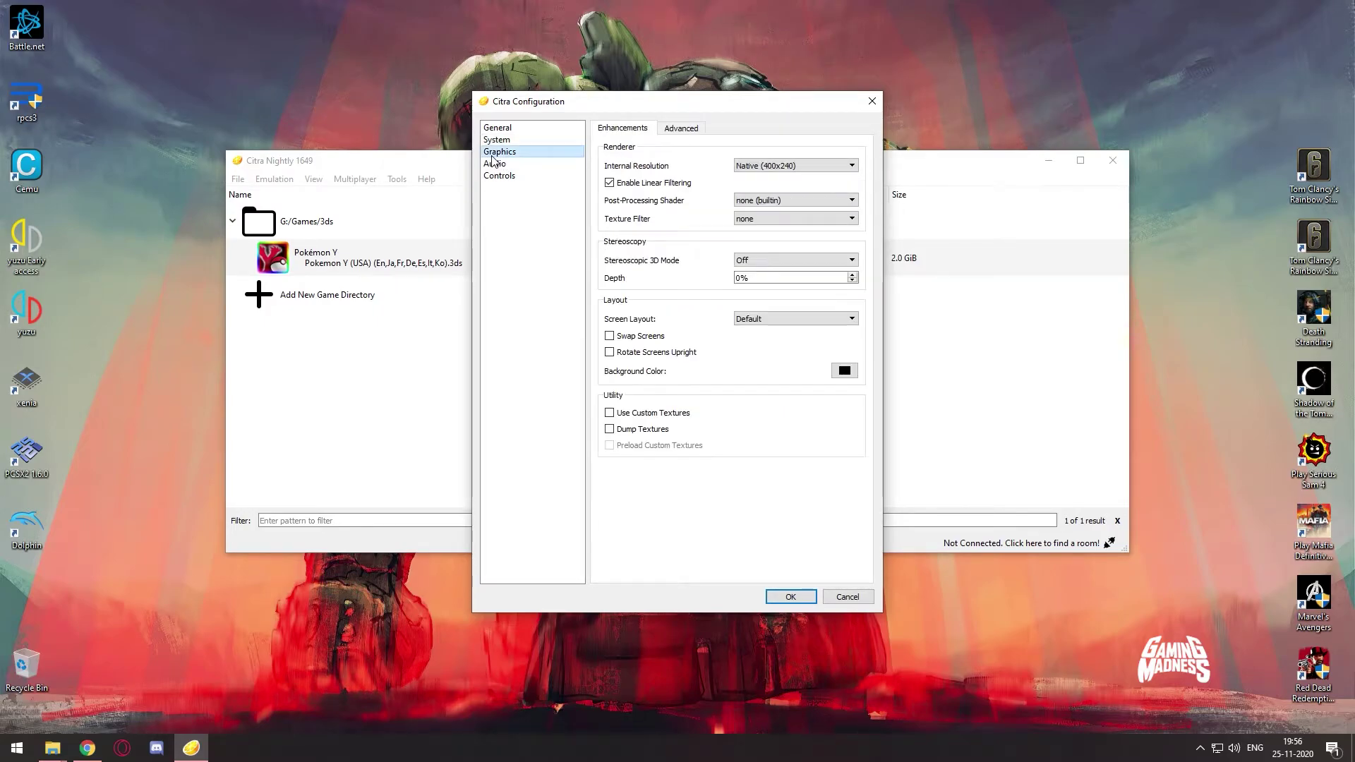
left_click(801, 165)
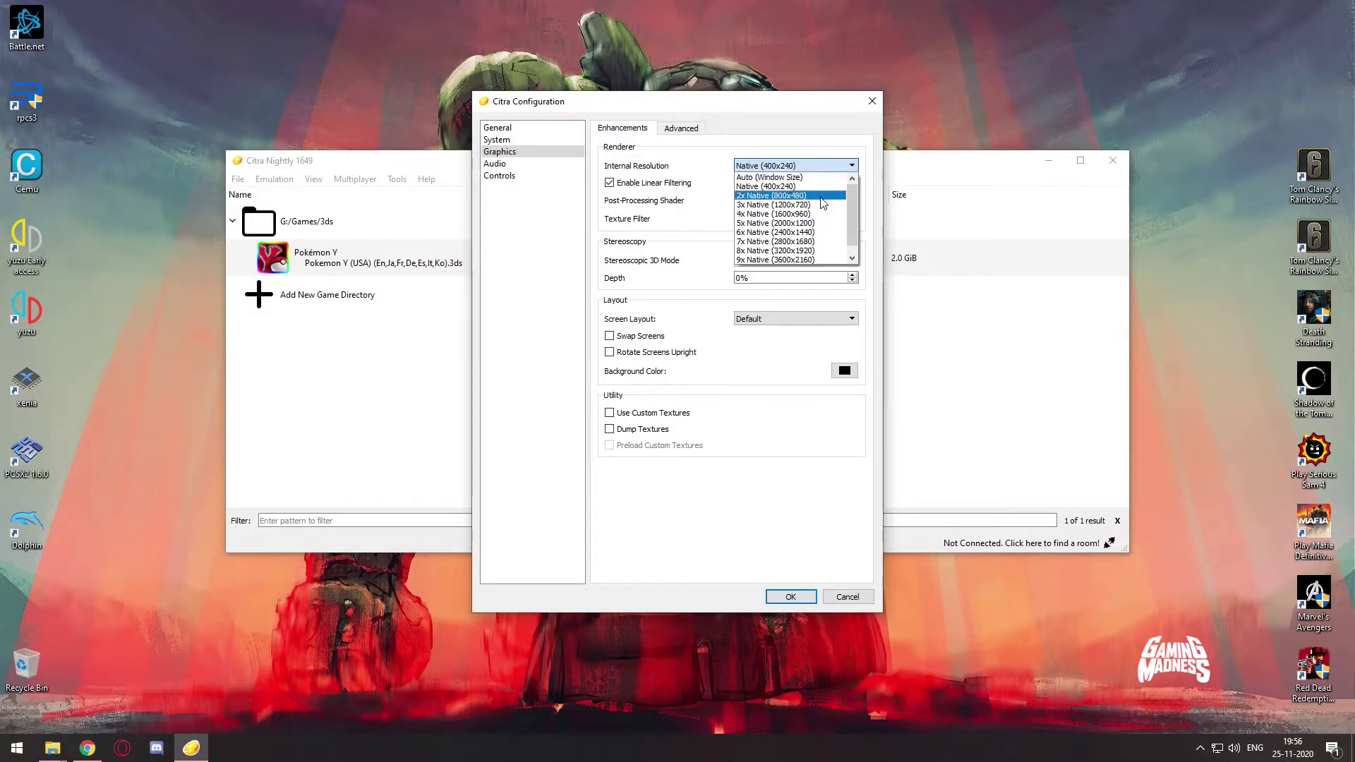
left_click(829, 169)
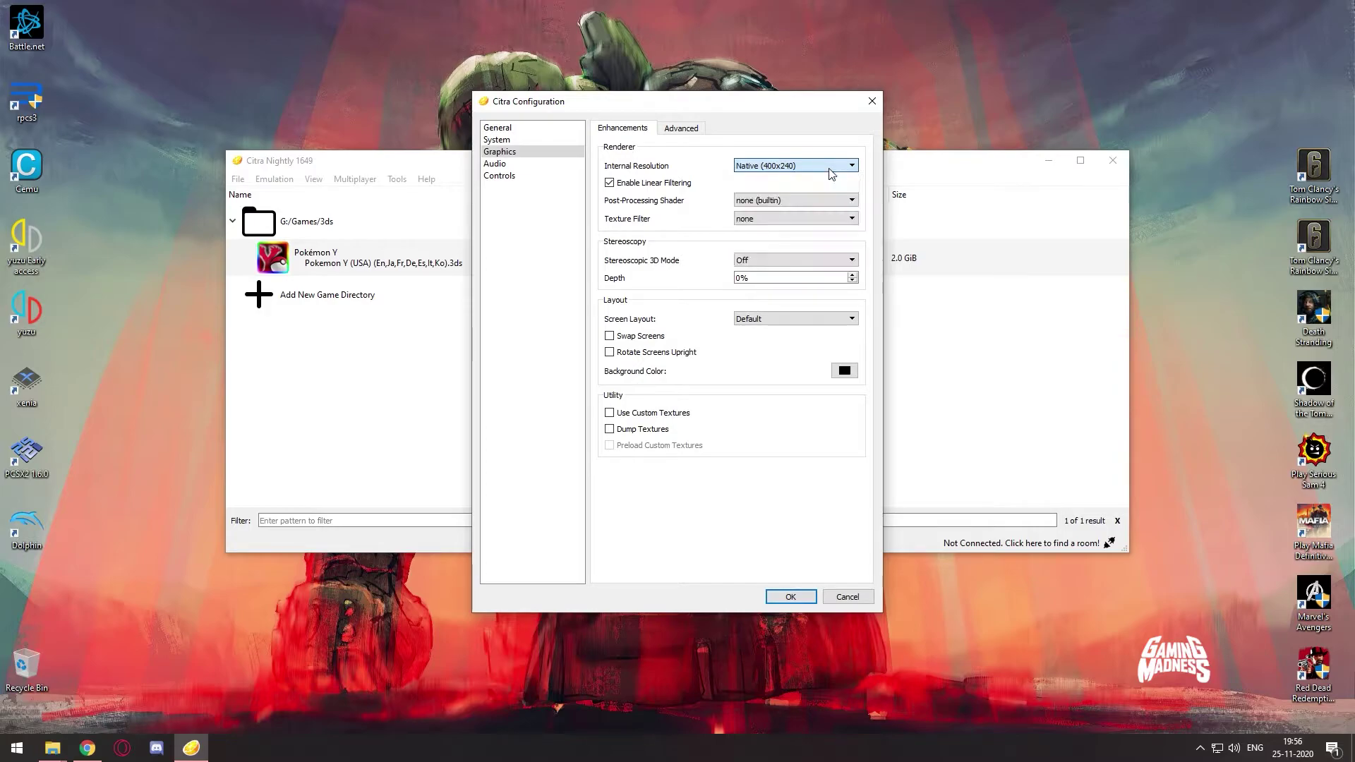
left_click(829, 170)
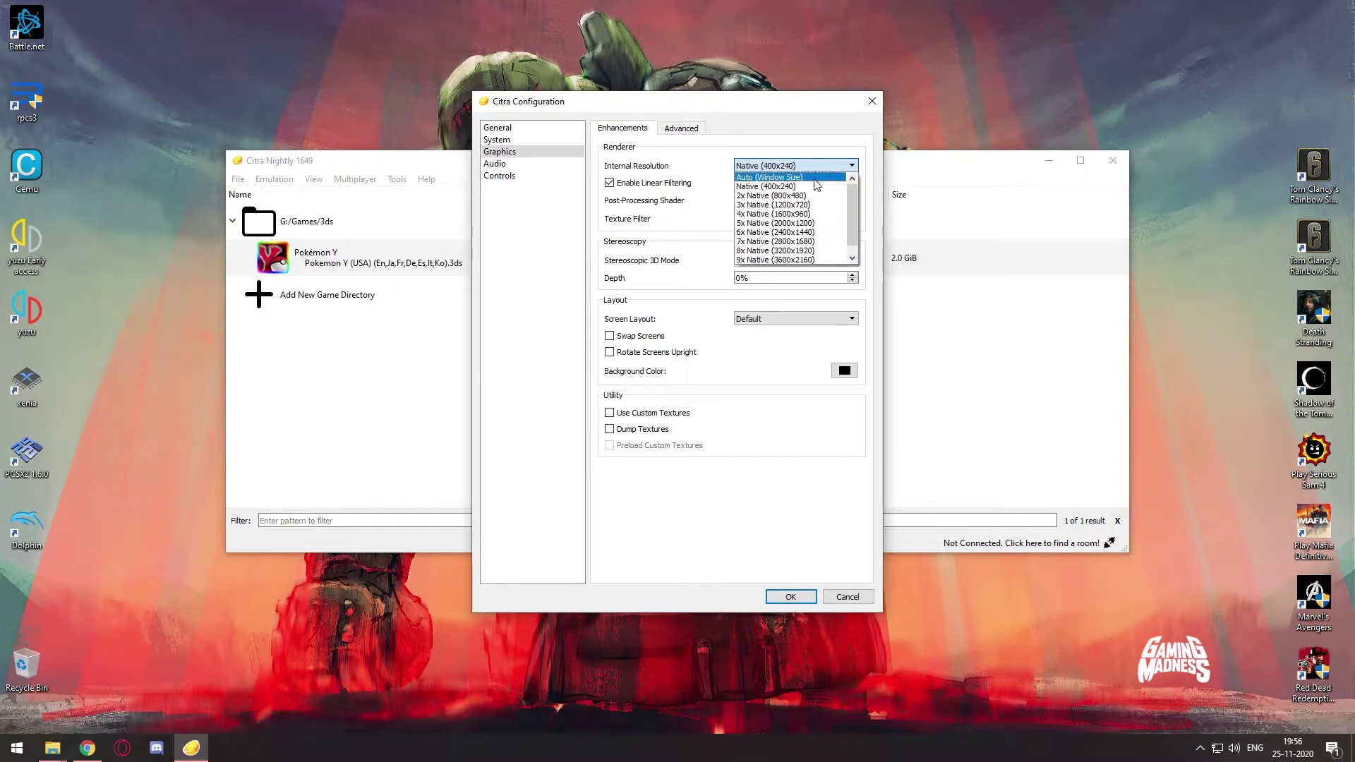
left_click(816, 181)
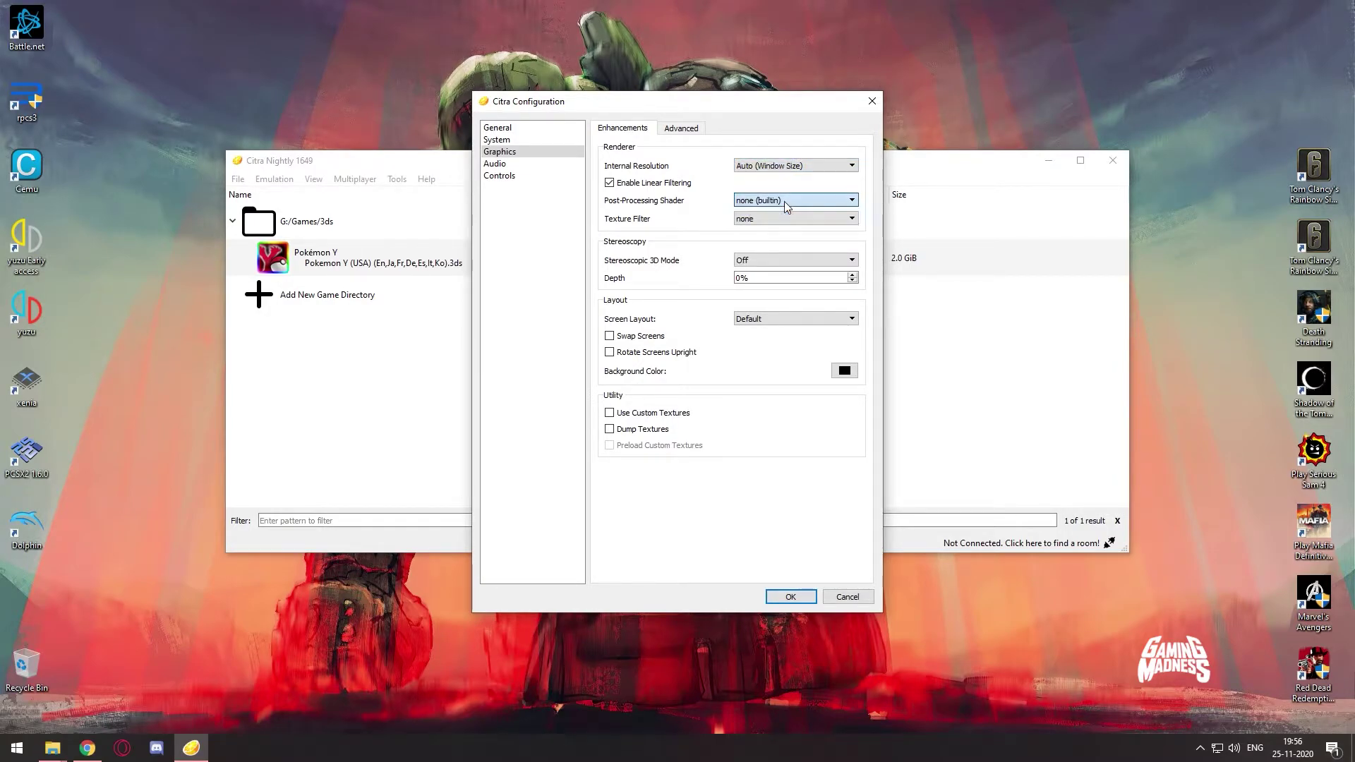
left_click(751, 259)
left_click(749, 252)
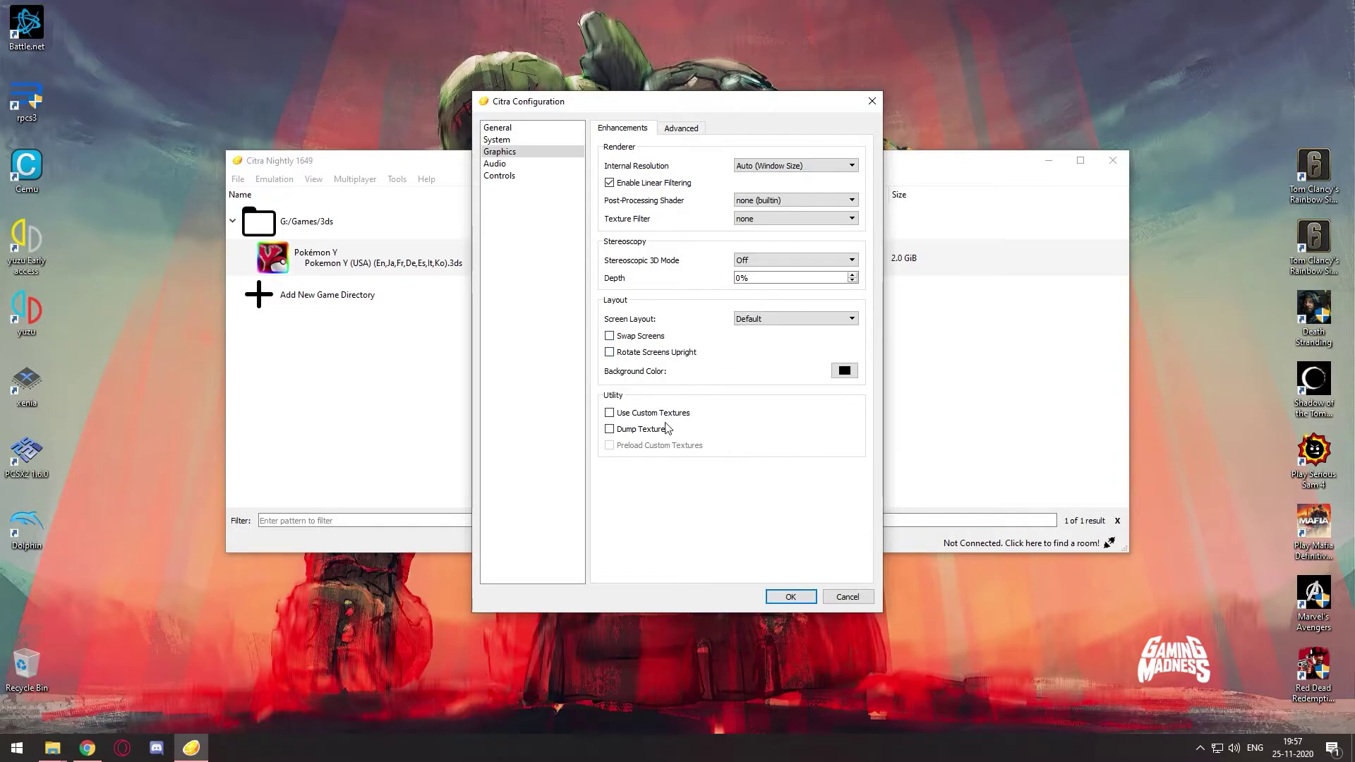
Step: Review the audio settings and the controls' input profile choices in the emulator's configuration
left_click(511, 165)
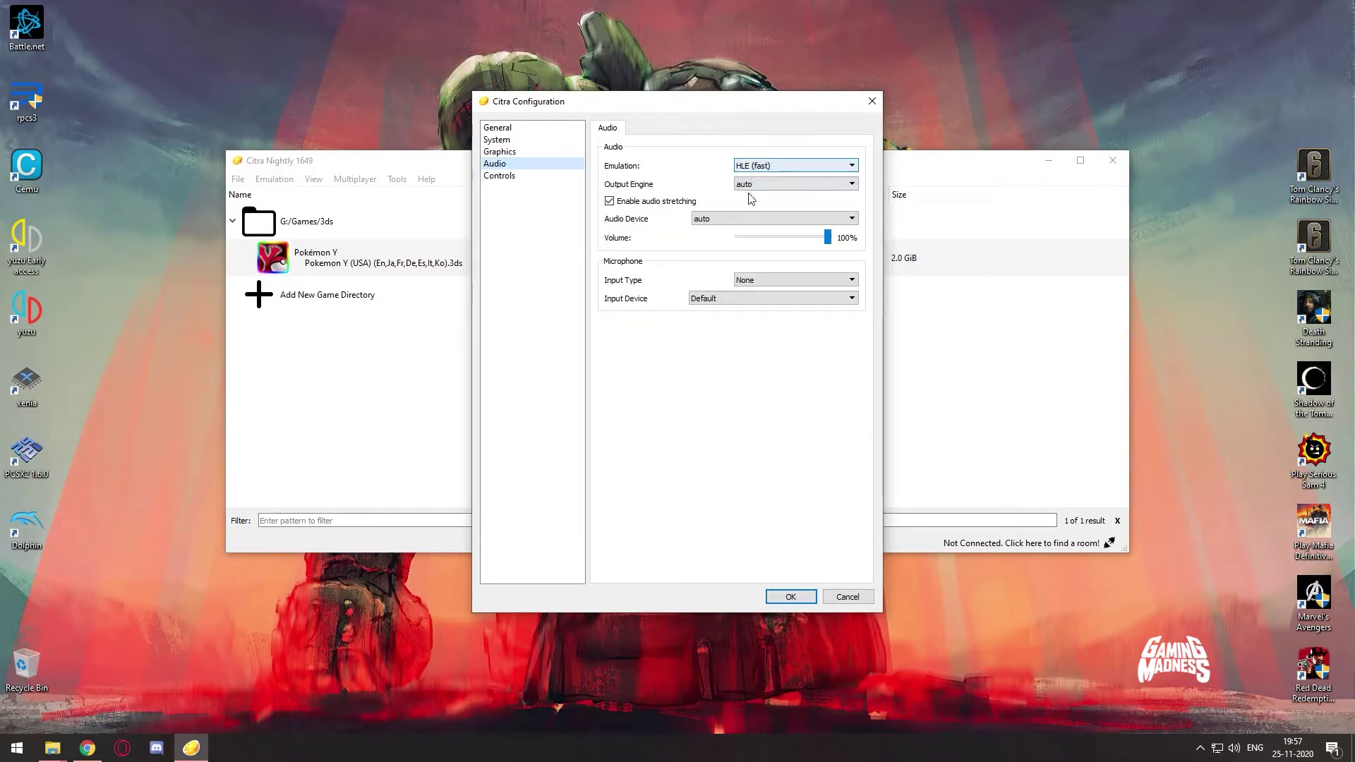
left_click(525, 180)
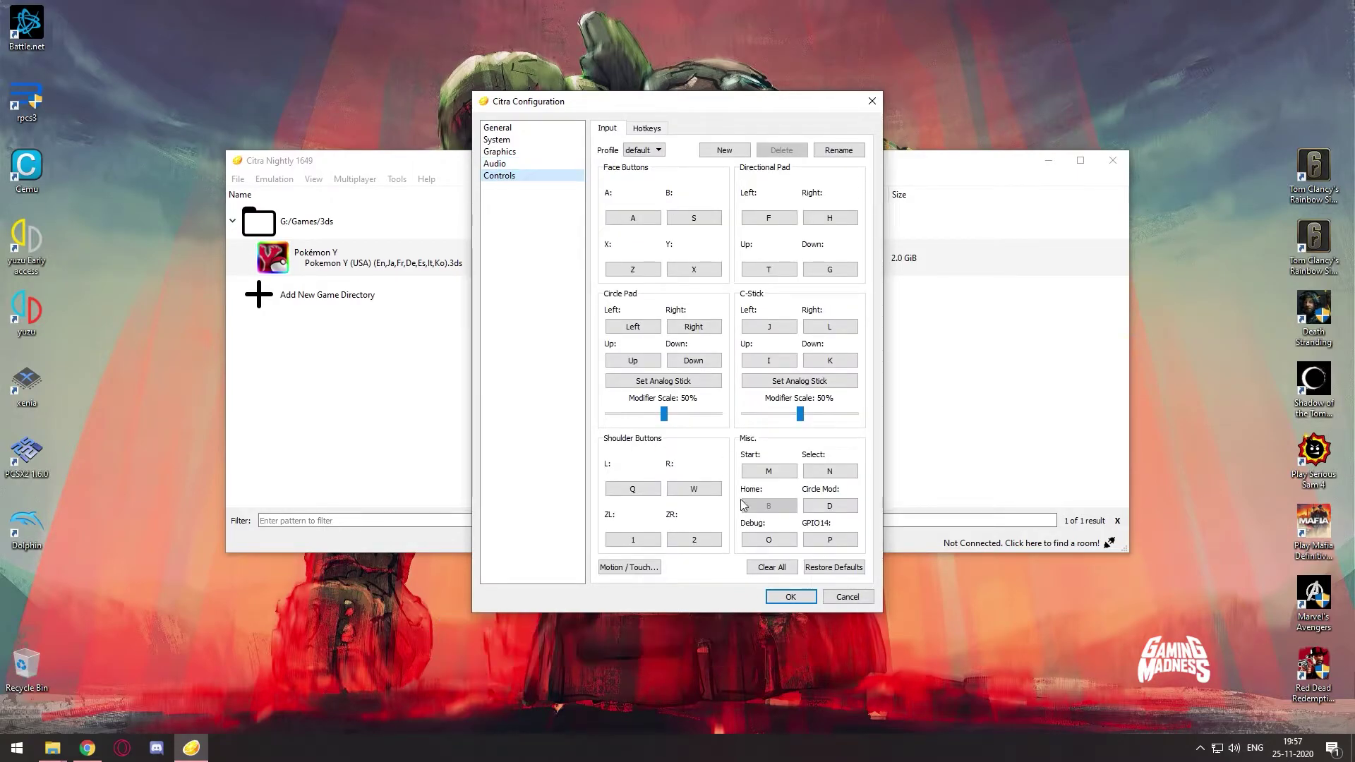
left_click(650, 150)
left_click(650, 152)
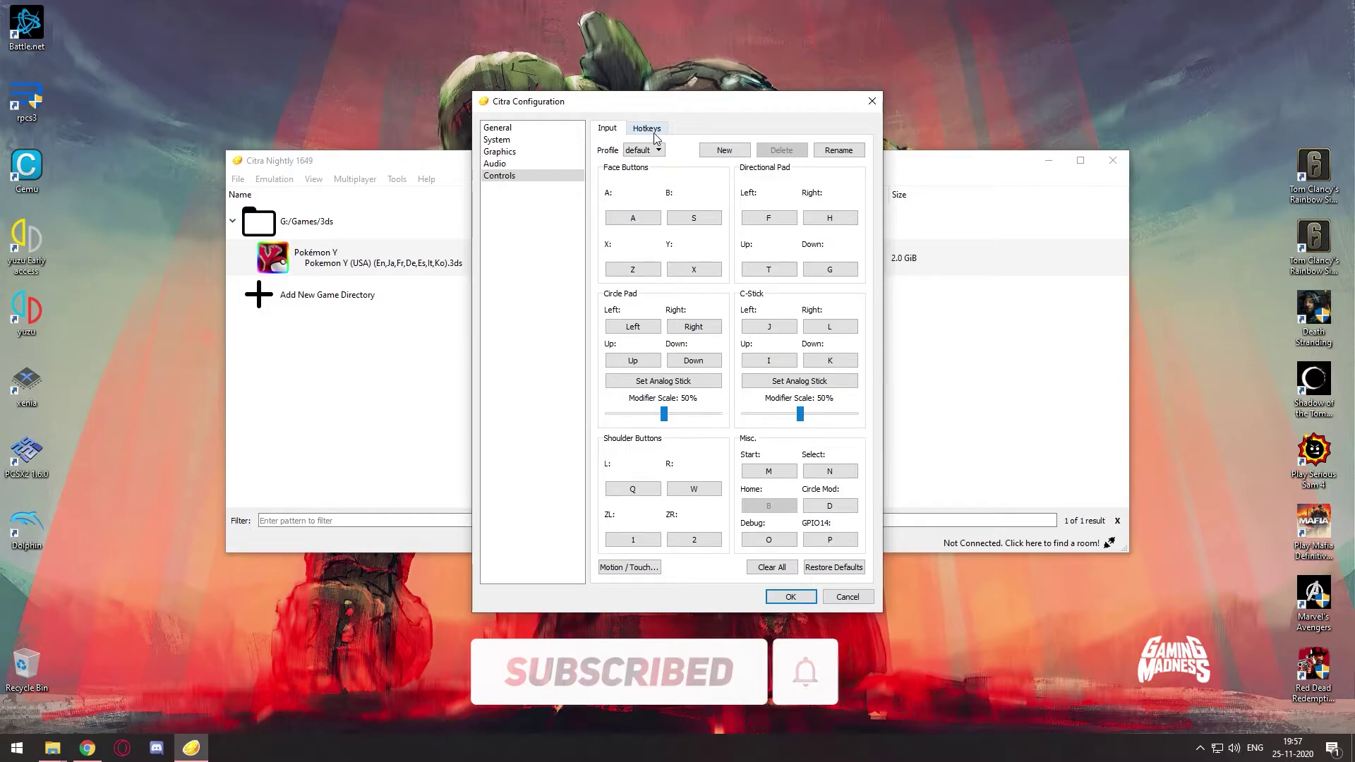
left_click(659, 149)
left_click(650, 179)
Step: Map A, B, X and Y to controller Buttons 1, 0, 3 and 2, and the directional pad to the matching Hat 0 directions
left_click(637, 218)
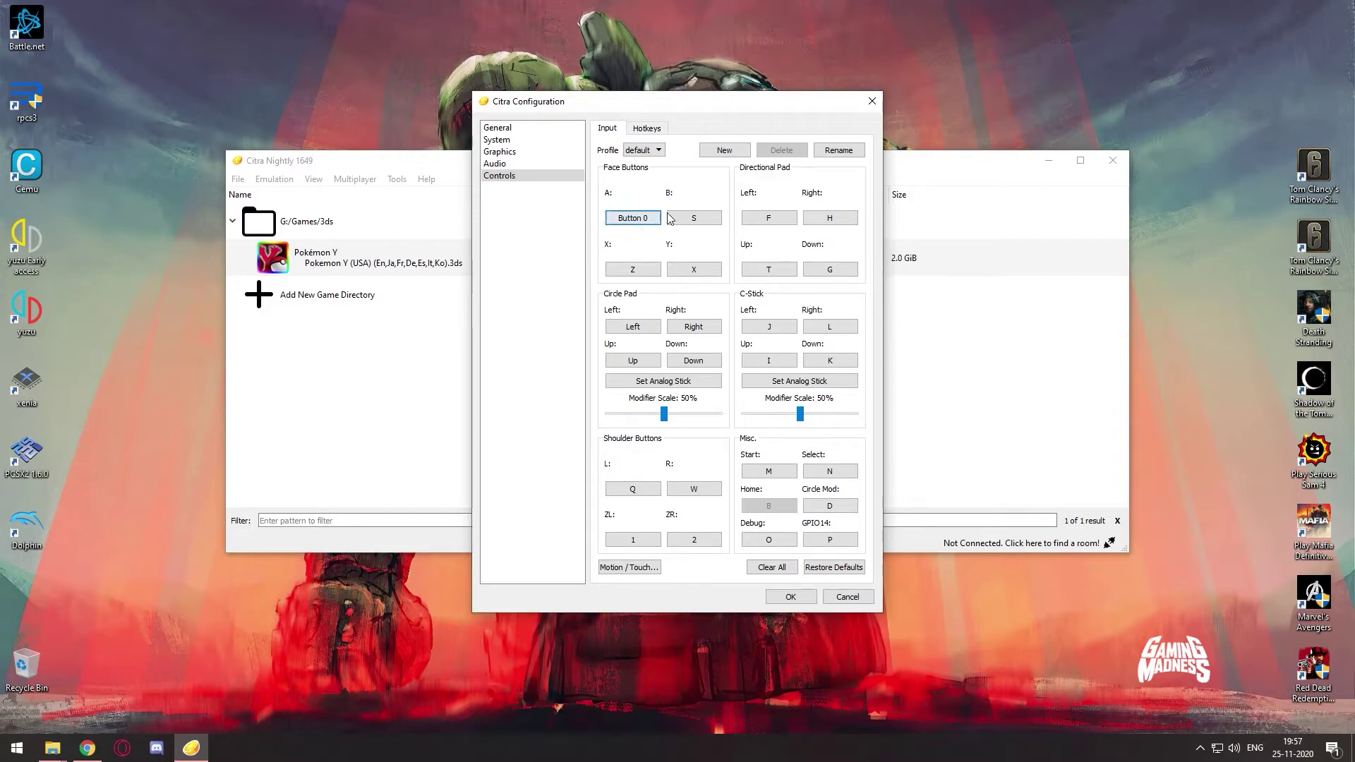
left_click(637, 219)
left_click(709, 218)
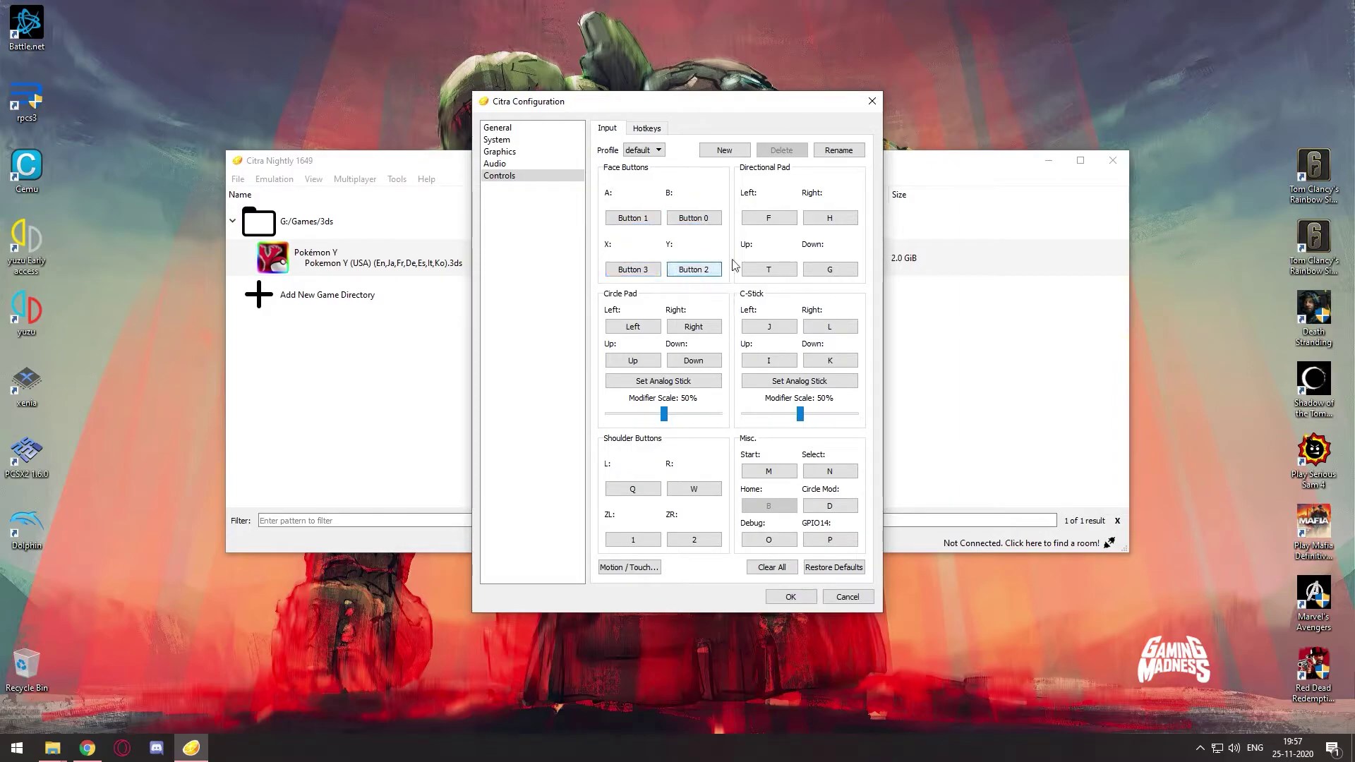
Step: Map the Circle Pad to the controller stick on Axis 0 and Axis 1, and the C-Stick to Axis 3 and Axis 4
left_click(650, 382)
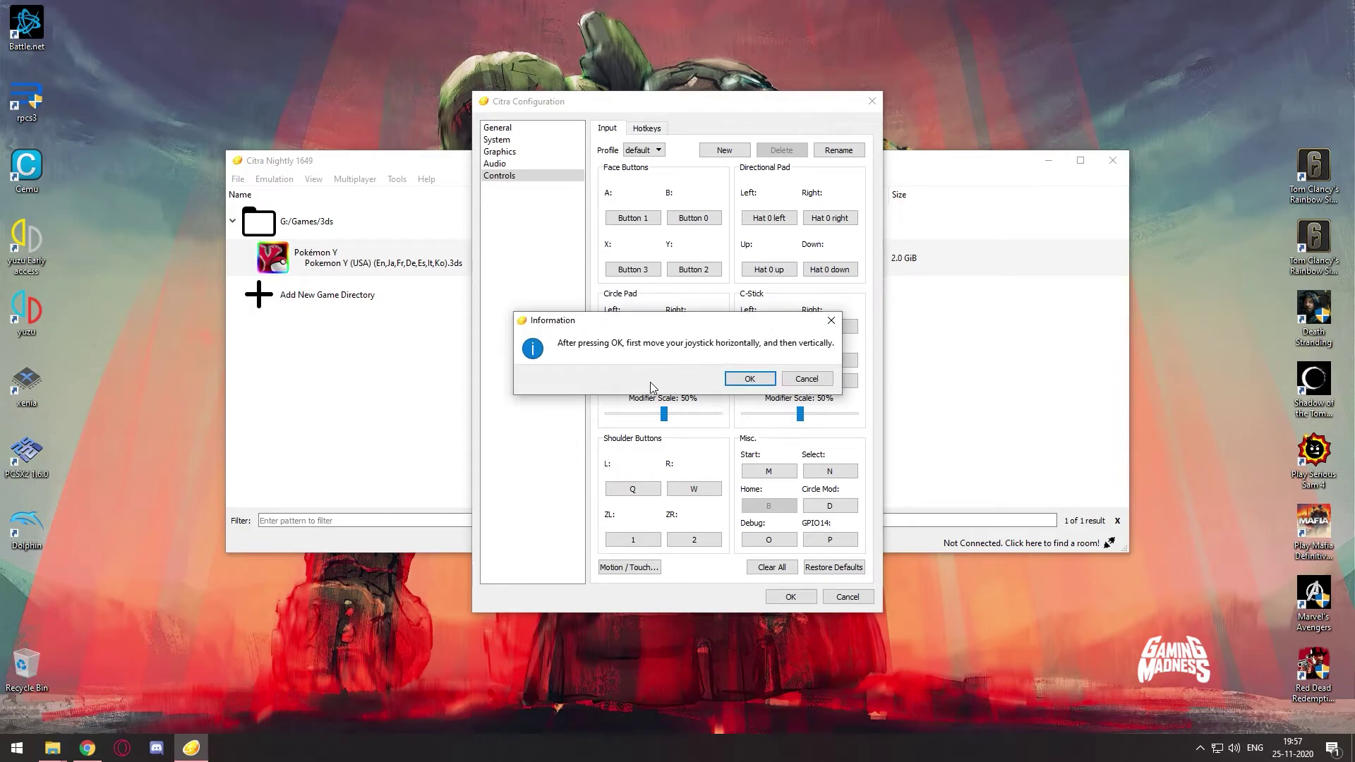
left_click(745, 381)
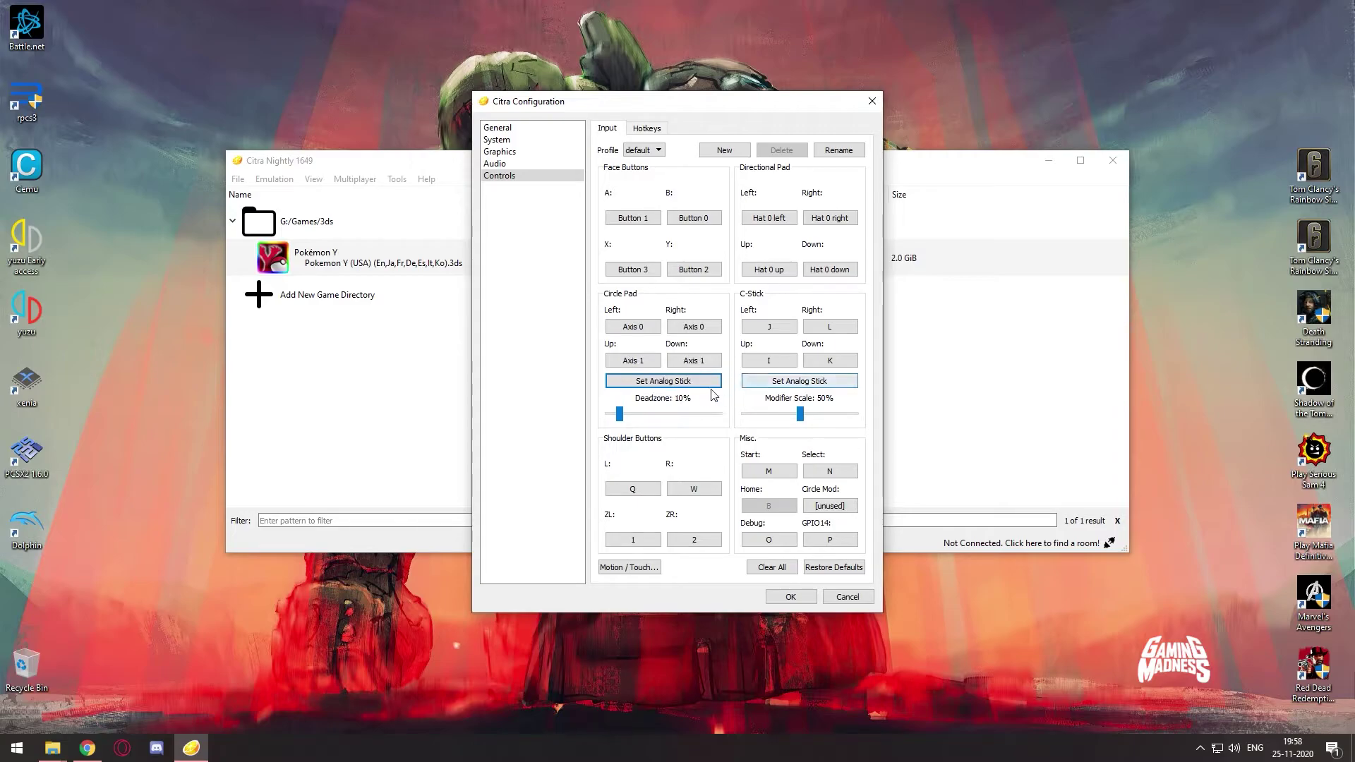
left_click(795, 382)
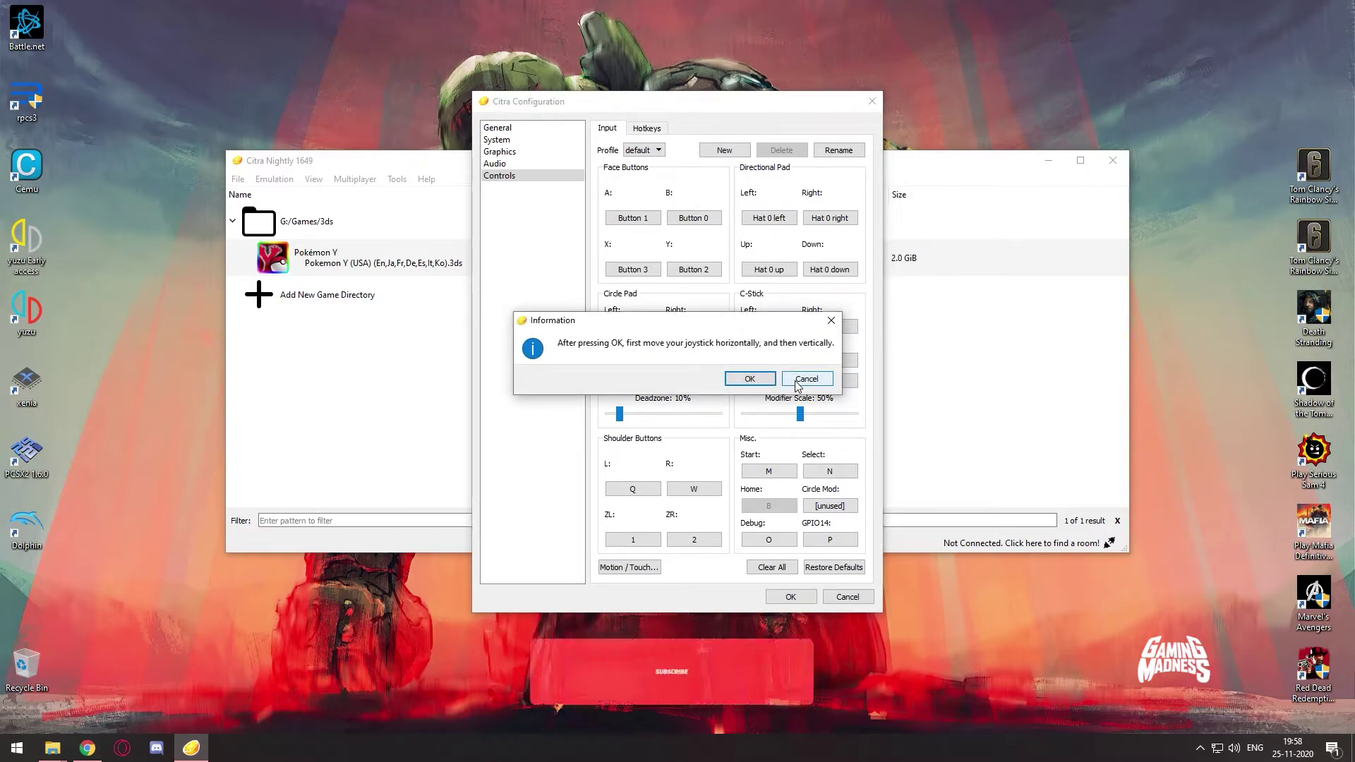
left_click(749, 379)
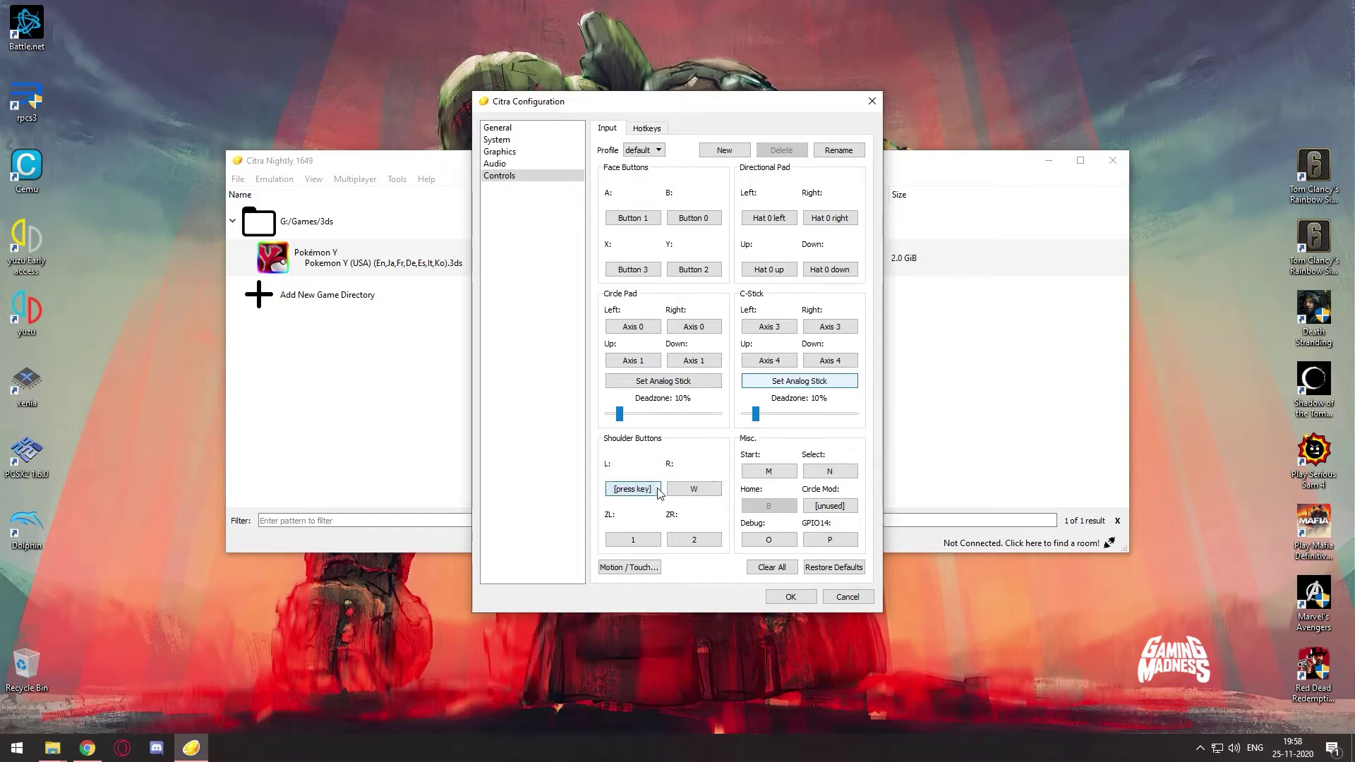
Step: Map the shoulder buttons L to Button 4, R to Button 5, ZL to Axis 2- and ZR to Axis 5-
left_click(694, 488)
left_click(705, 540)
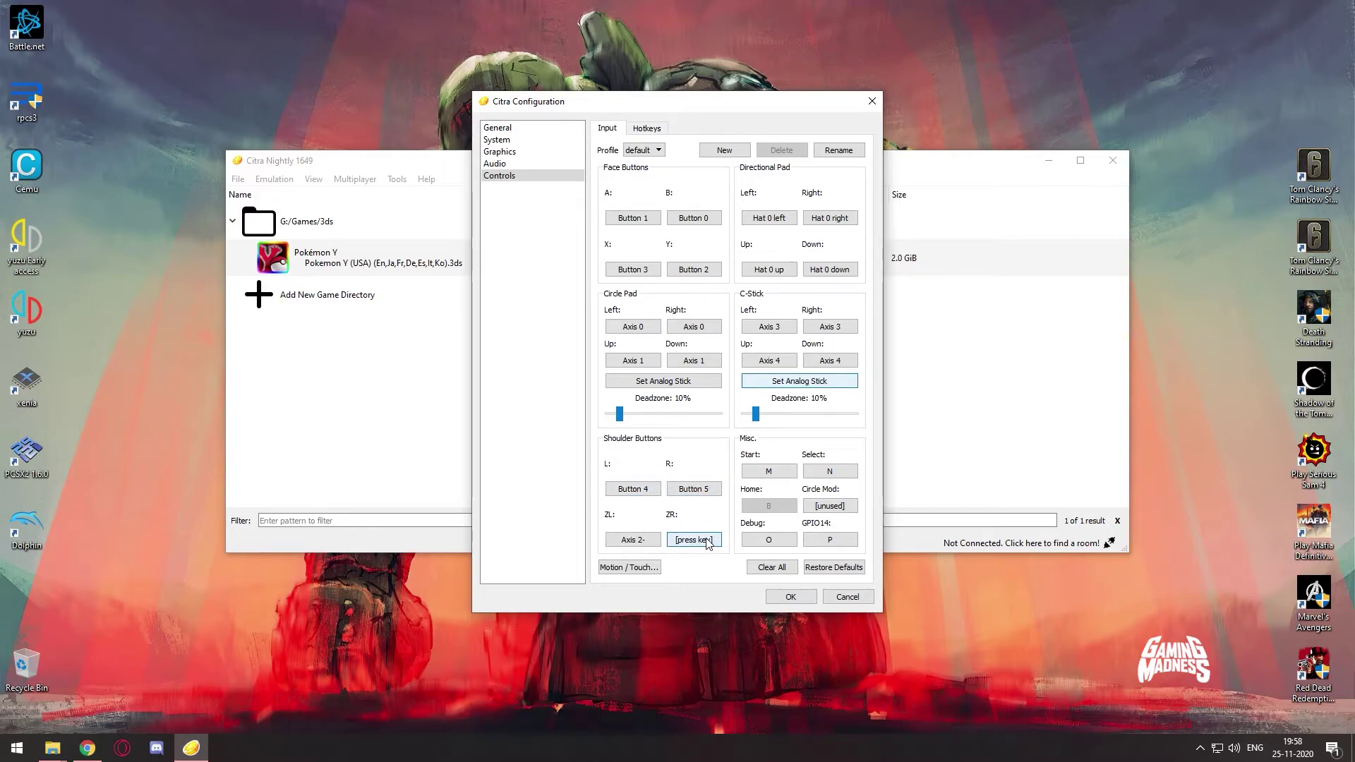
Step: Map Start to Button 7 and Select to Button 6, and save the configuration
left_click(789, 472)
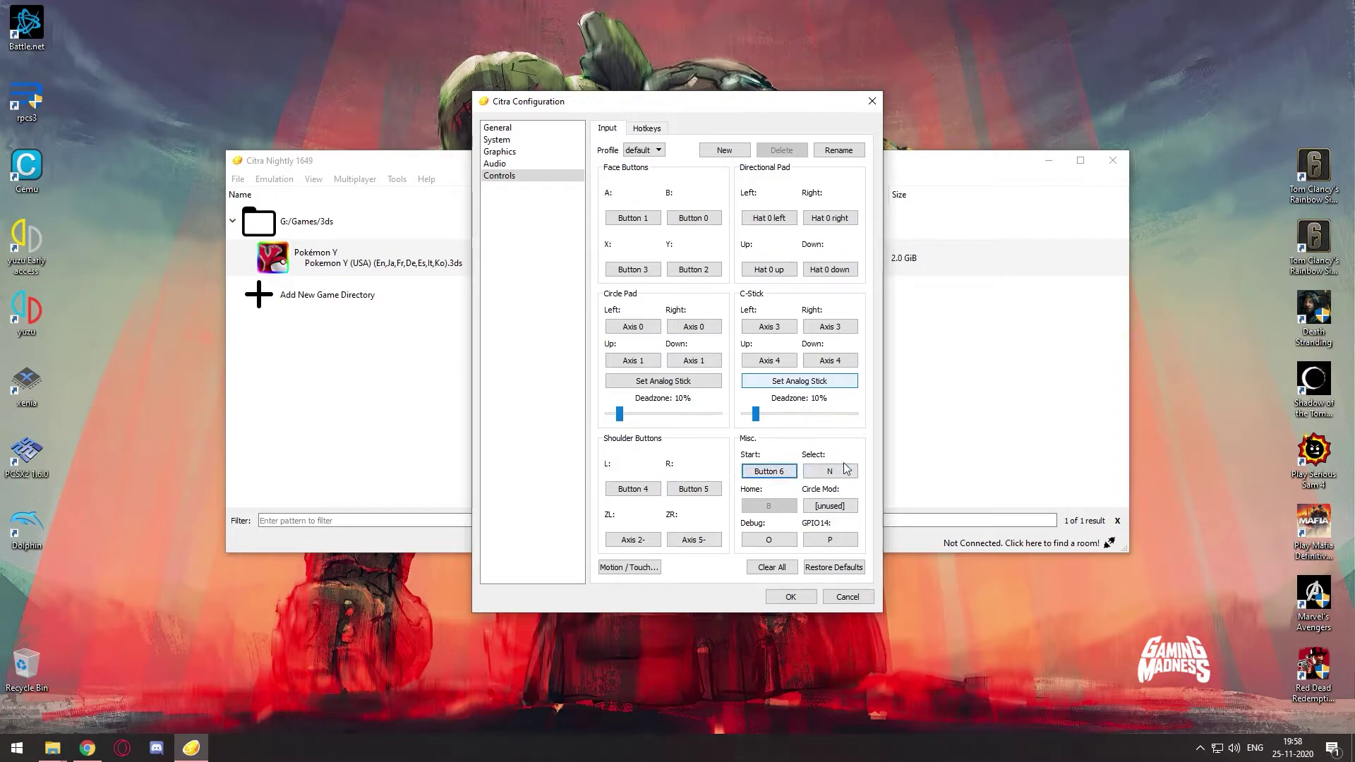
left_click(788, 472)
left_click(820, 477)
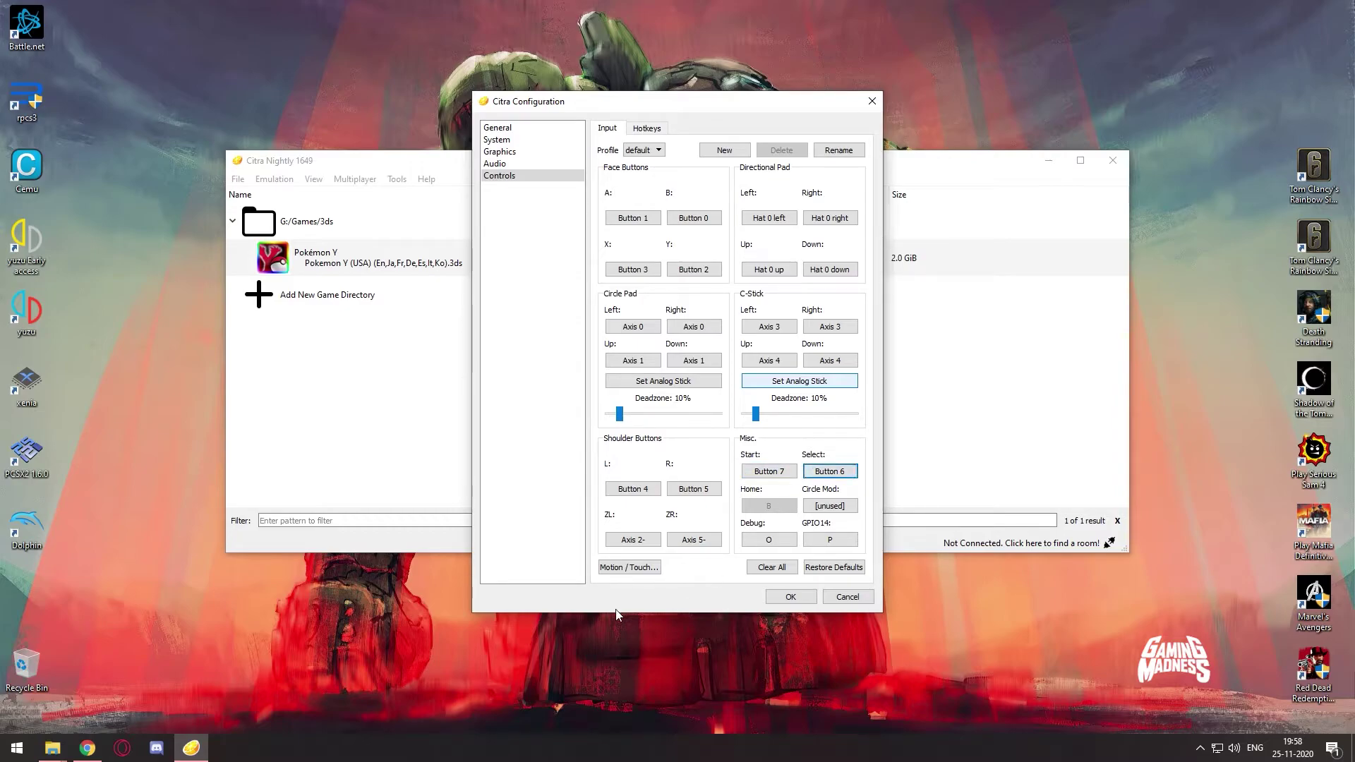
left_click(791, 596)
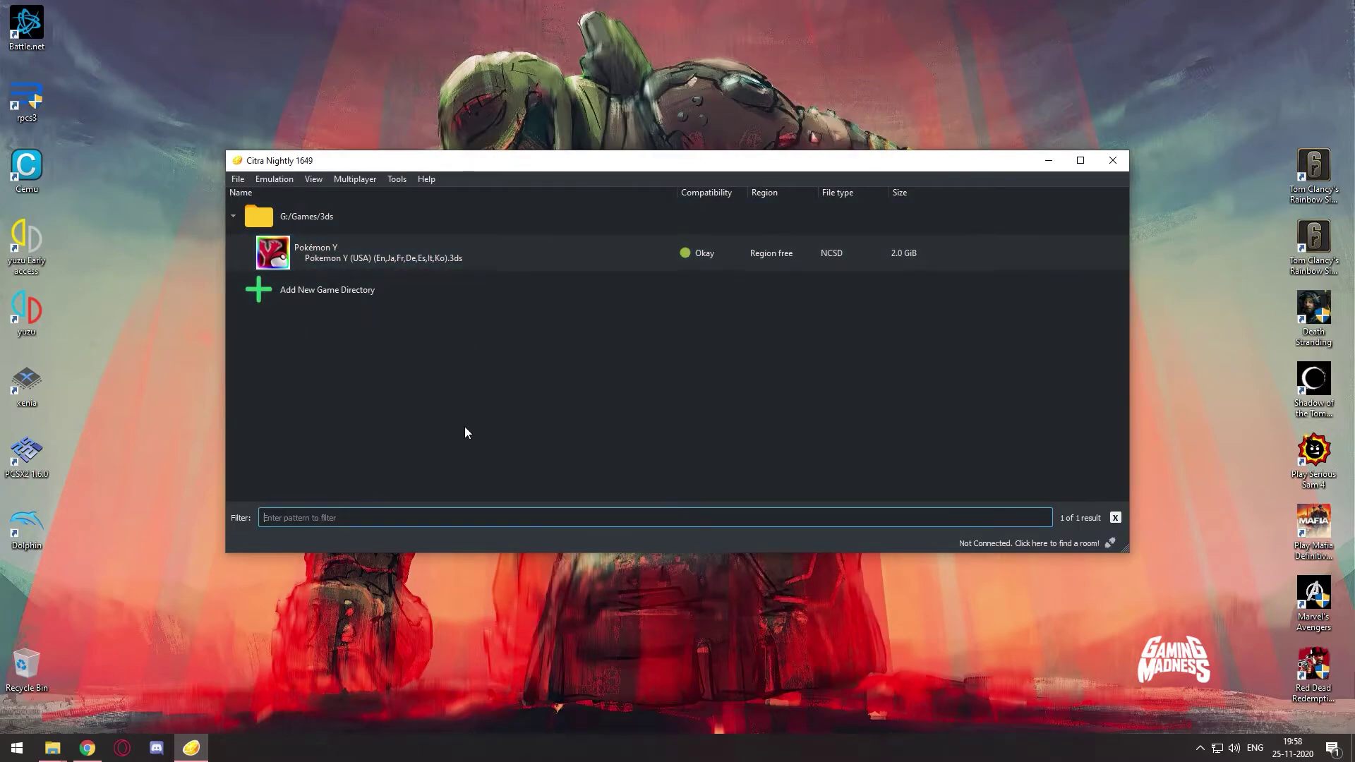
left_click(394, 179)
mouse_move(370, 181)
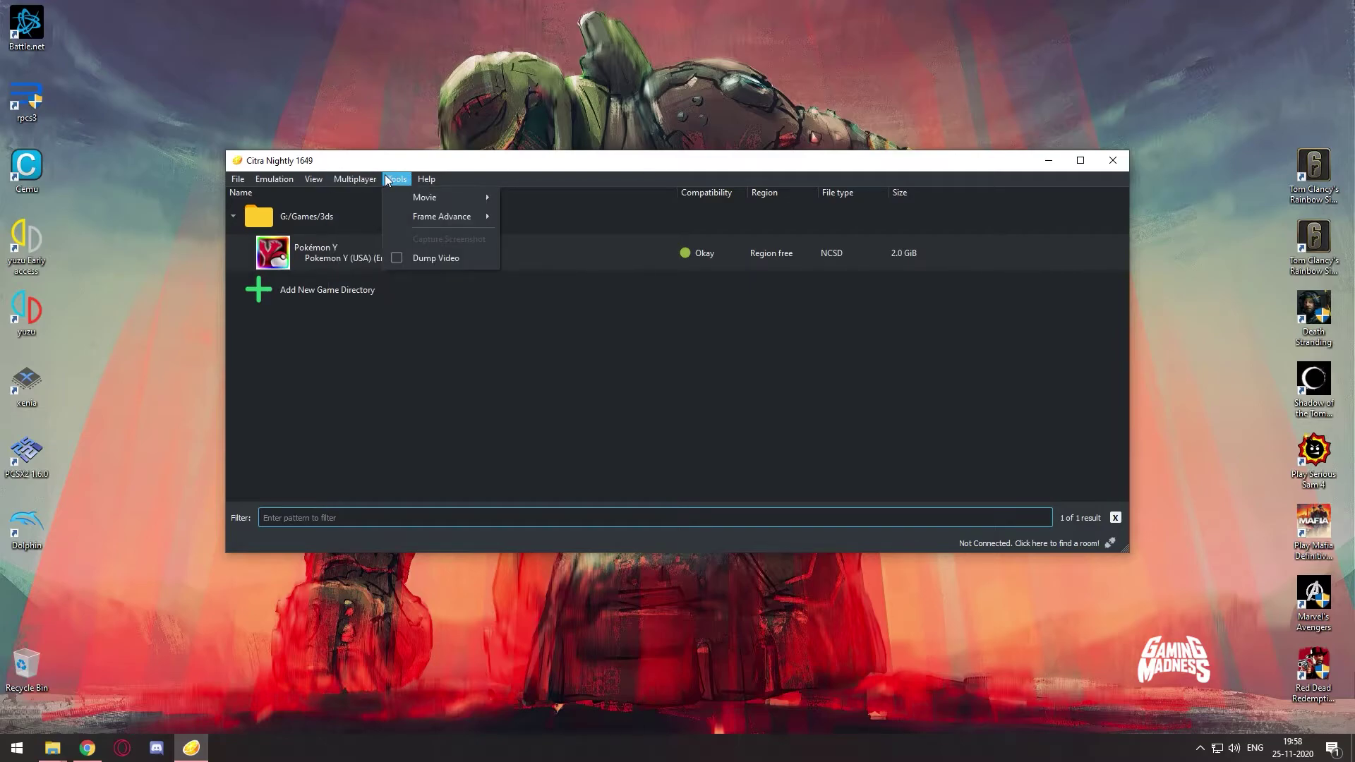
left_click(354, 368)
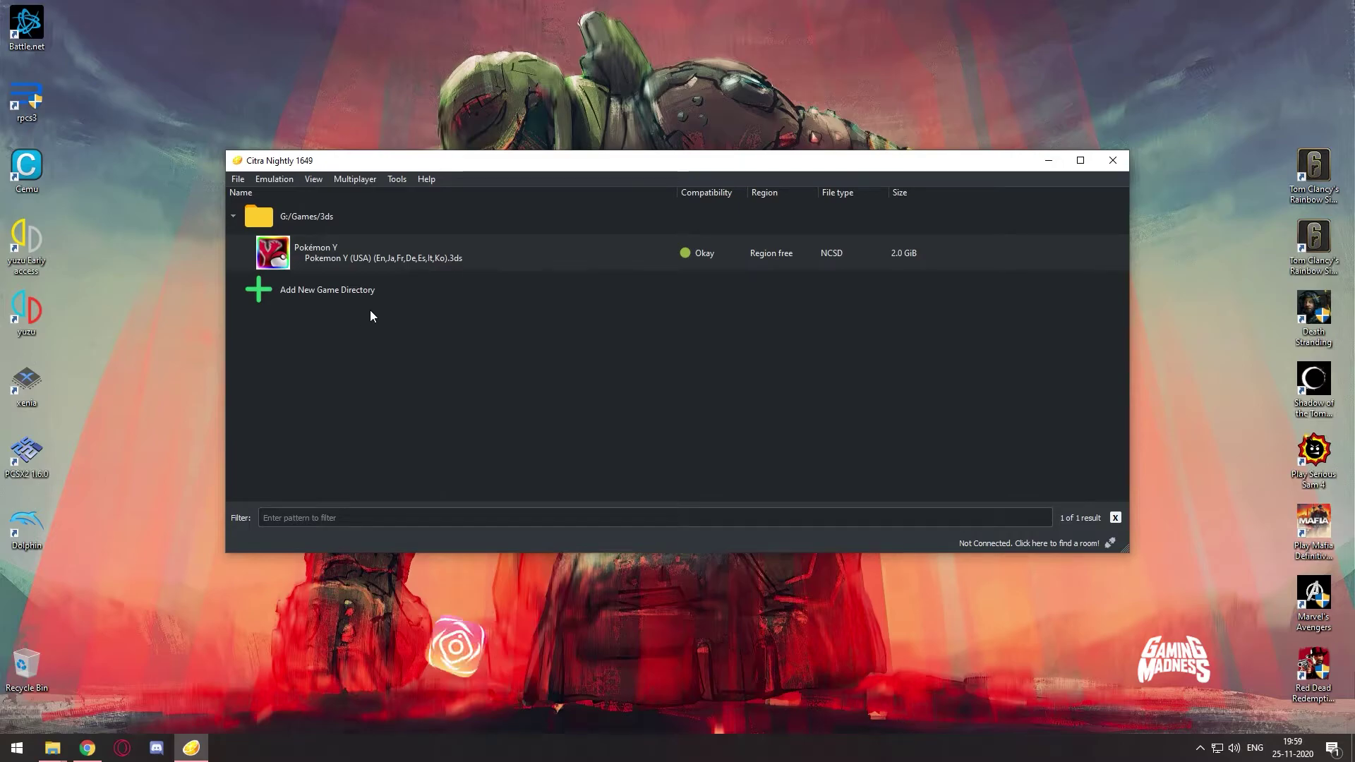
Step: Launch Pokémon Y from the game list
left_click(385, 258)
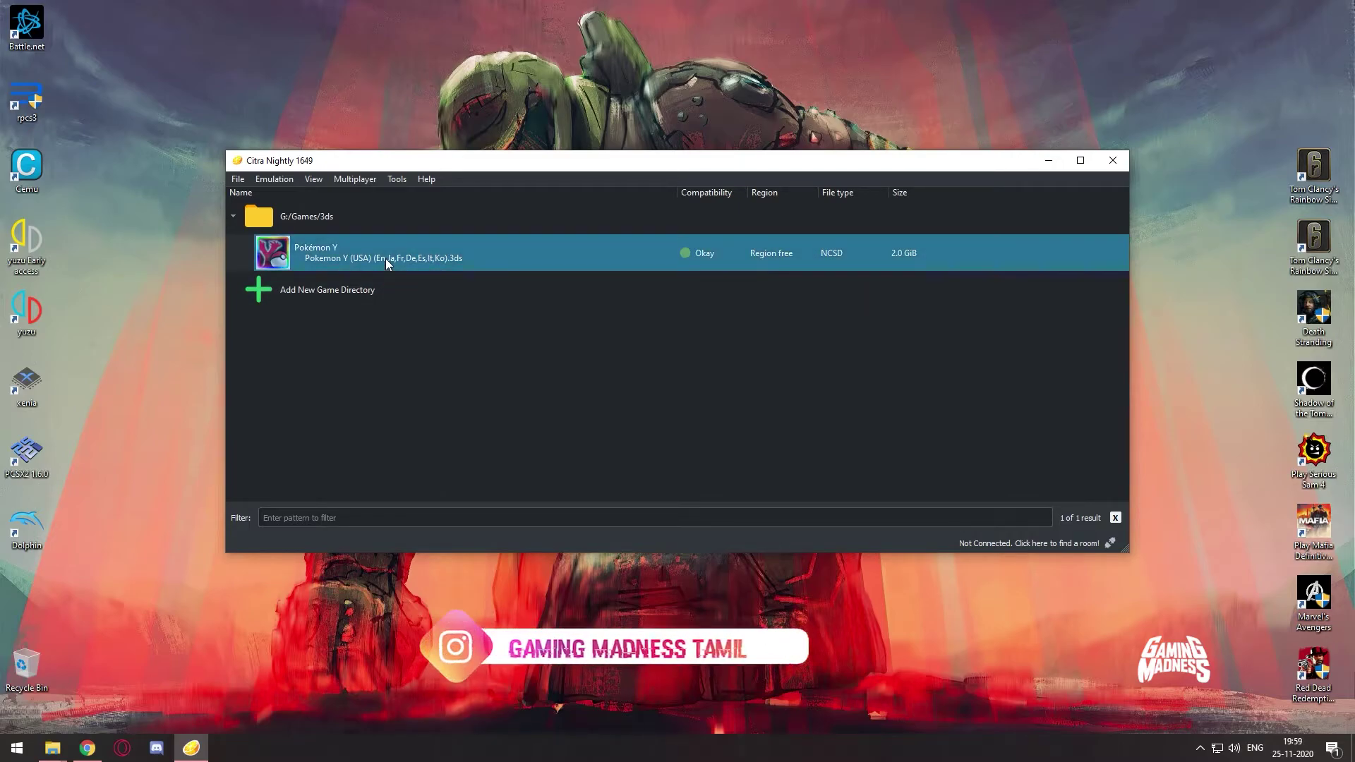
double_click(385, 259)
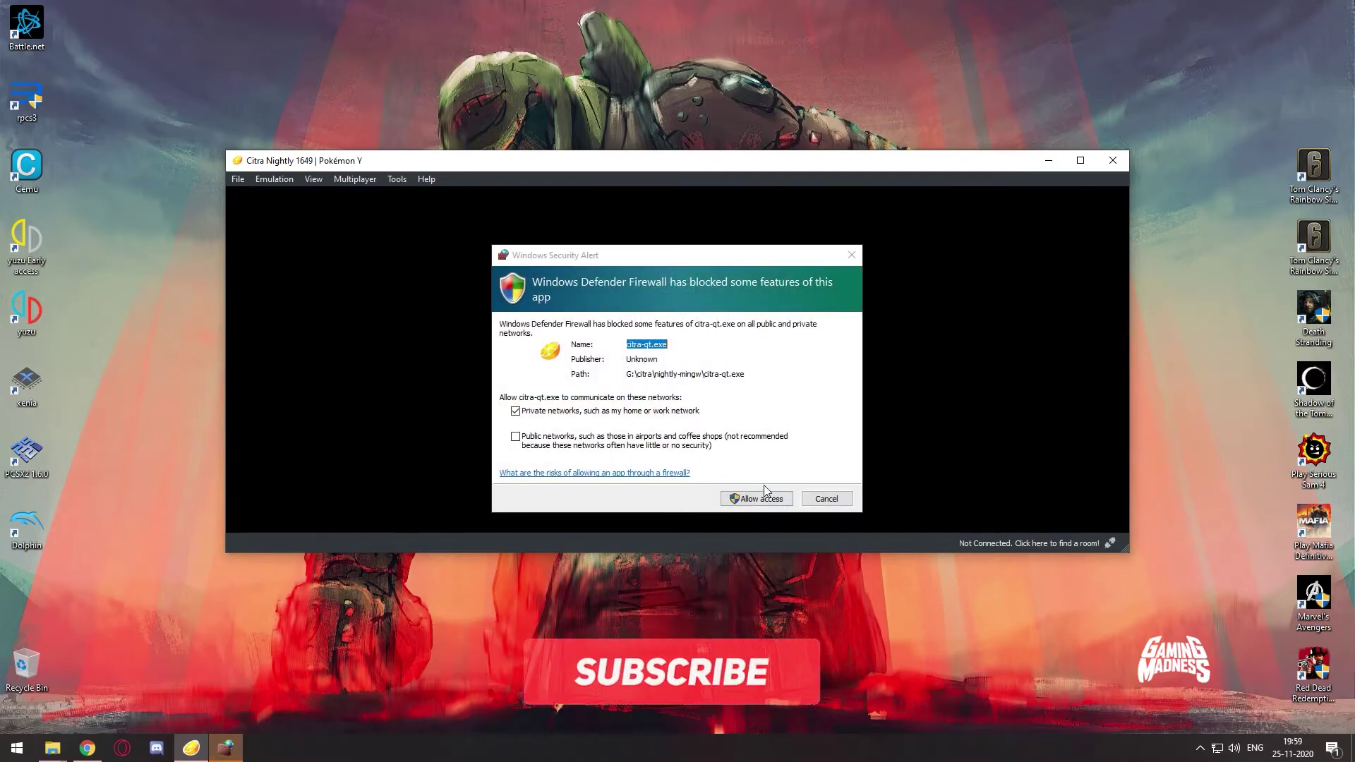